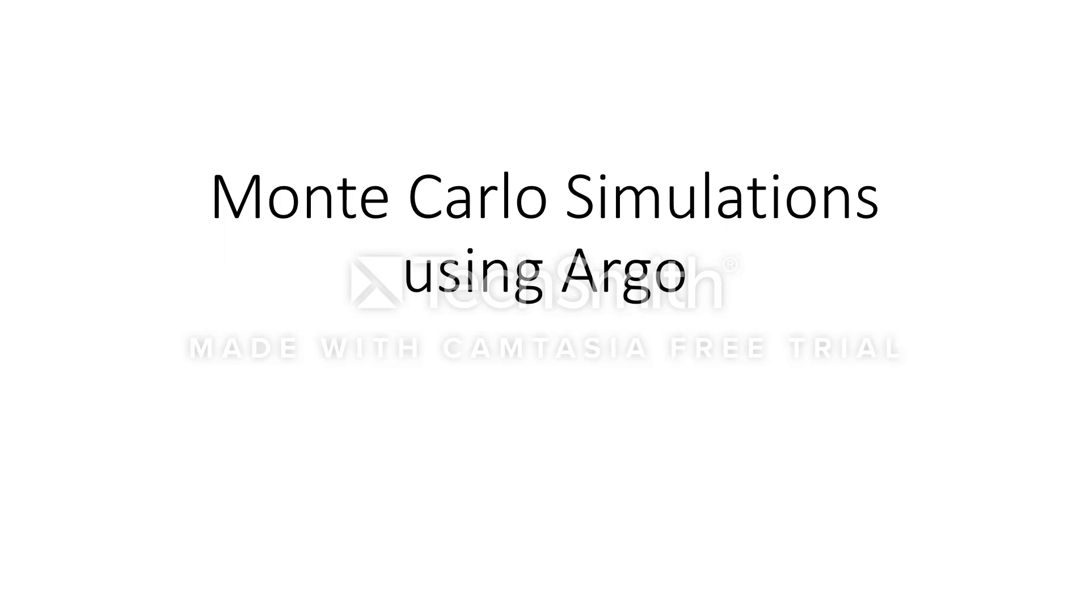
- Leave the slide show at the Download Argo slide and switch to Firefox to view the boozallen.github.io/argo address
{"action": "key", "text": "Right"}
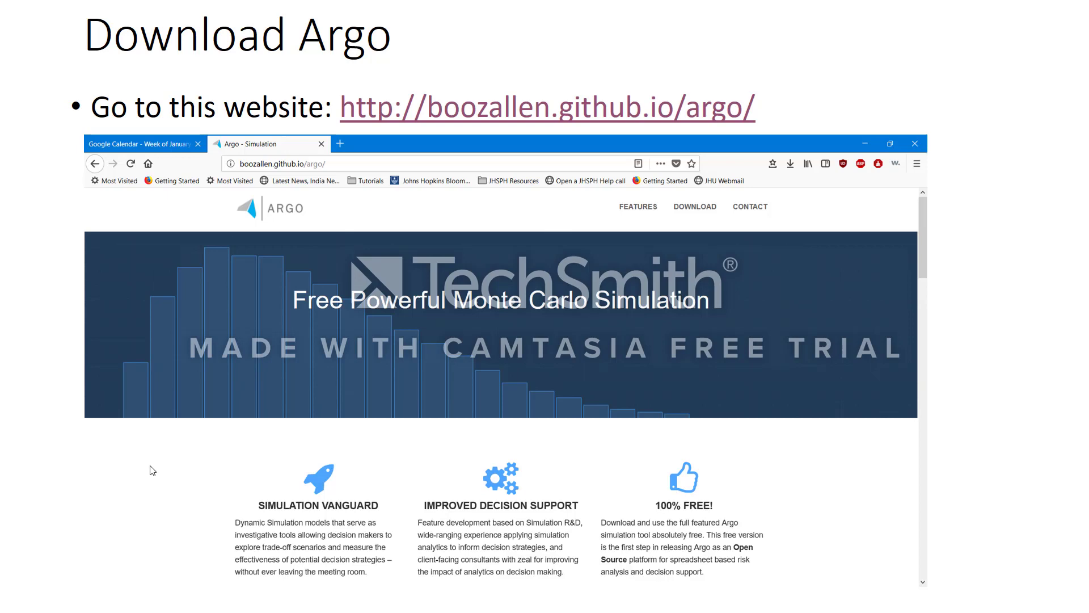
{"action": "key", "text": "Escape"}
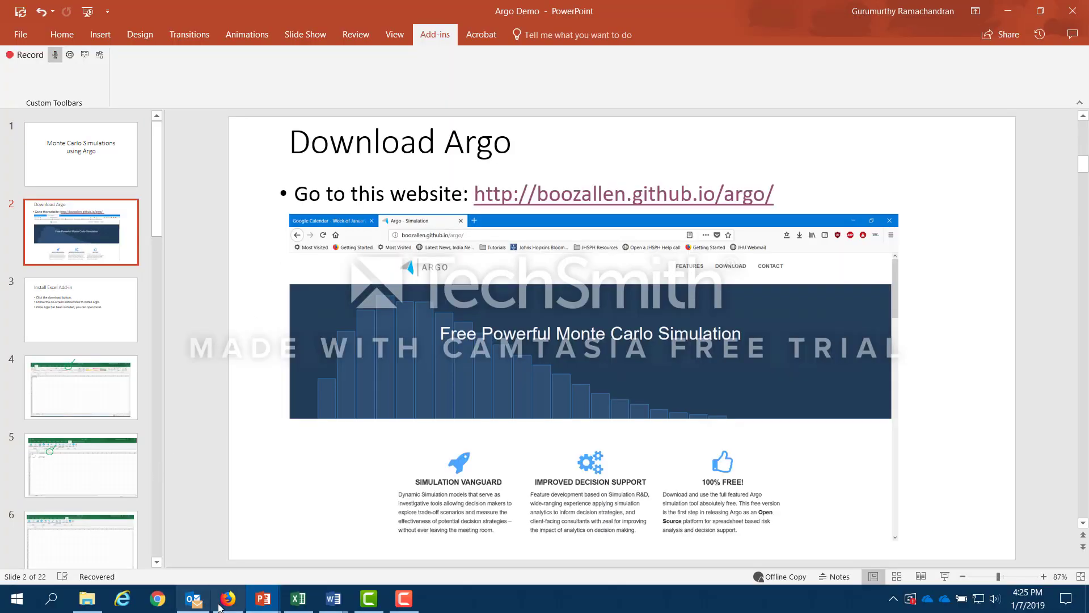
{"action": "left_click", "coordinate": [226, 602]}
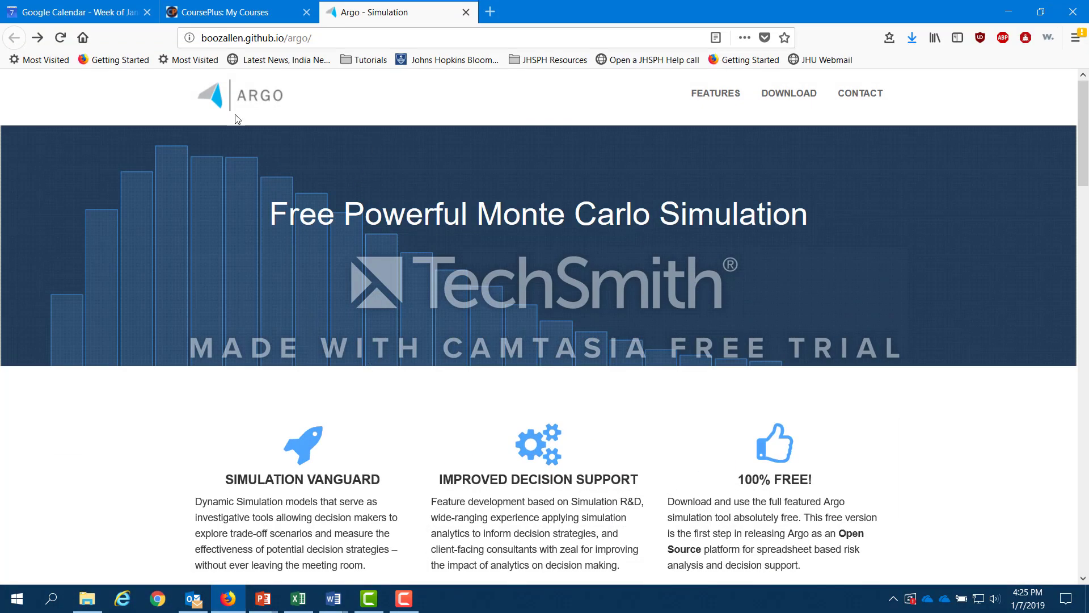
{"action": "left_click_drag", "start_coordinate": [316, 38], "coordinate": [200, 38]}
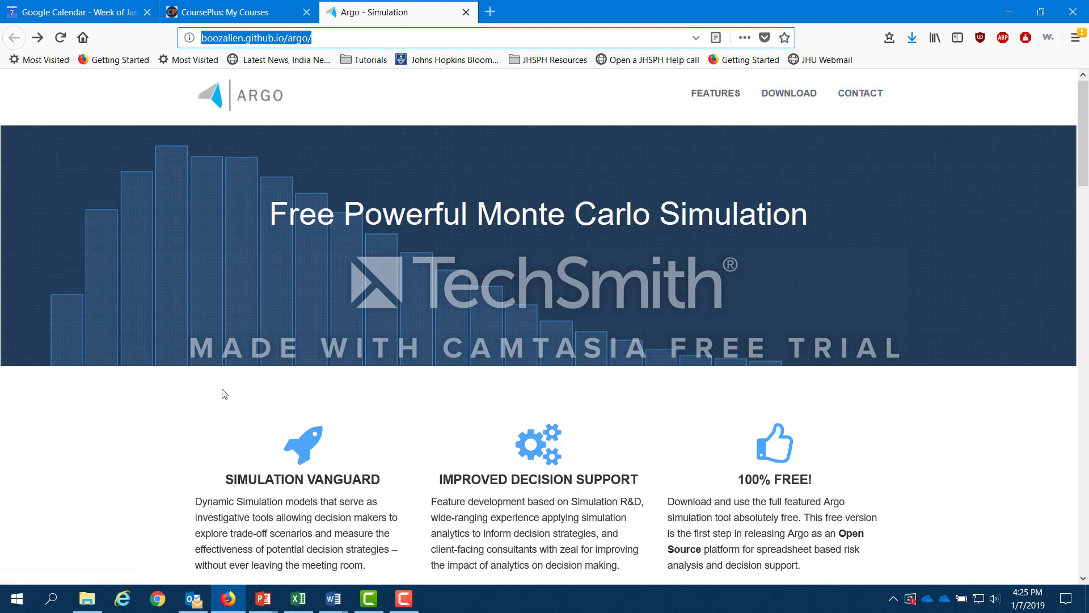
- Open the Get Argo V4 license request e-mail from the Argo site and close the draft without saving
{"action": "scroll", "coordinate": [224, 393], "scroll_direction": "down", "scroll_amount": 2}
{"action": "scroll", "coordinate": [223, 393], "scroll_direction": "down", "scroll_amount": 4}
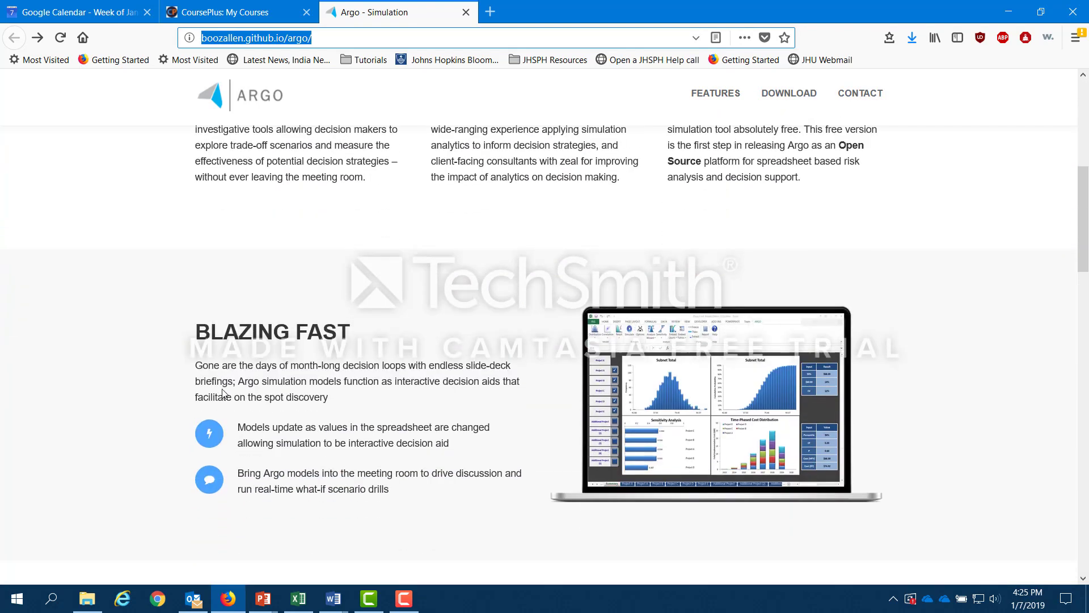
{"action": "scroll", "coordinate": [222, 392], "scroll_direction": "down", "scroll_amount": 8}
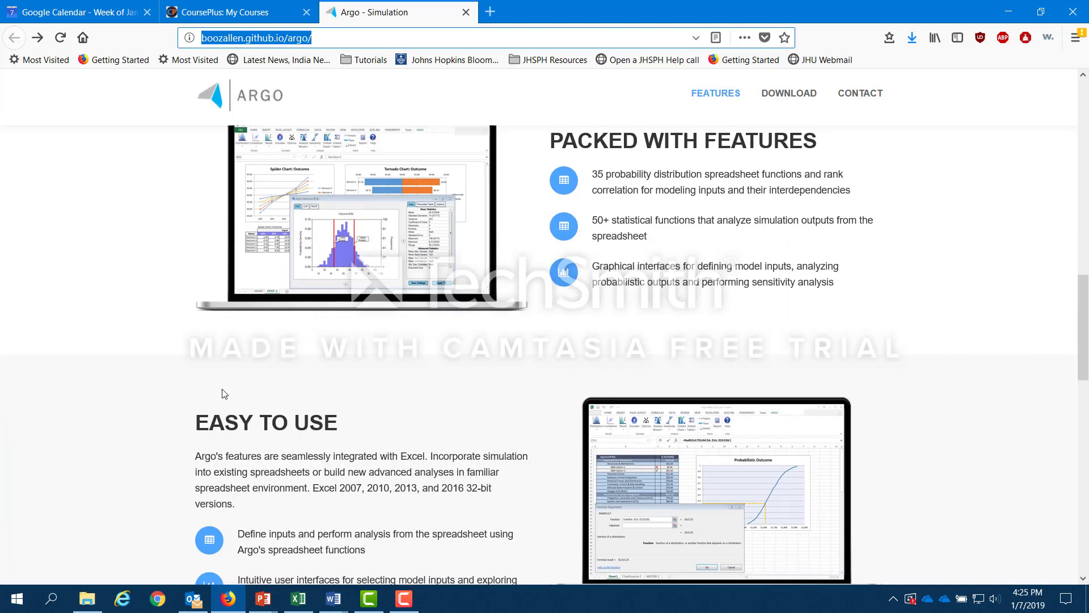
{"action": "scroll", "coordinate": [224, 392], "scroll_direction": "down", "scroll_amount": 4}
{"action": "scroll", "coordinate": [117, 424], "scroll_direction": "down", "scroll_amount": 4}
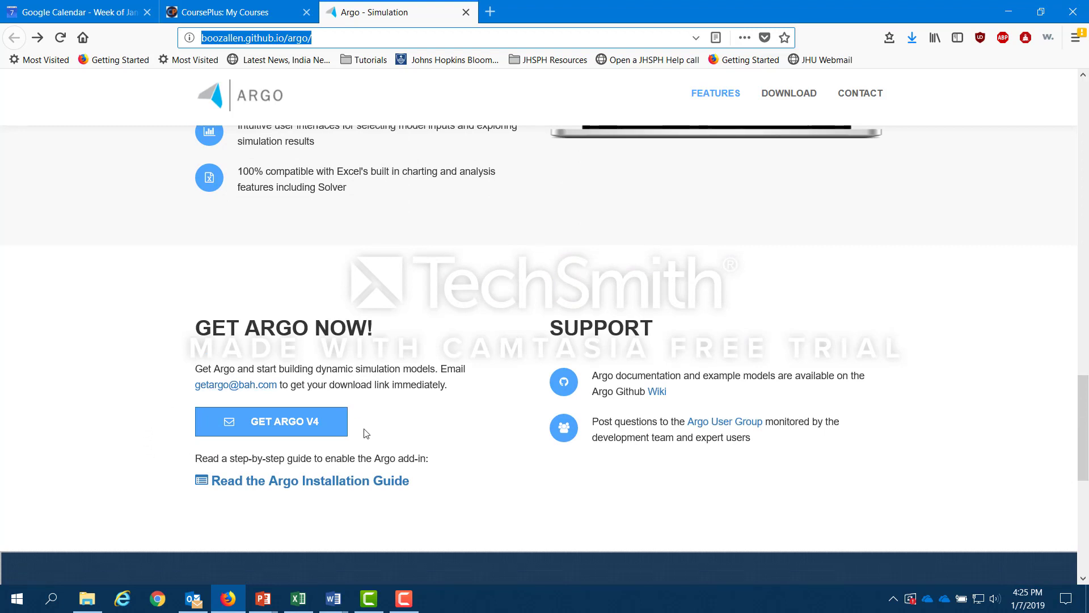
{"action": "left_click", "coordinate": [313, 423]}
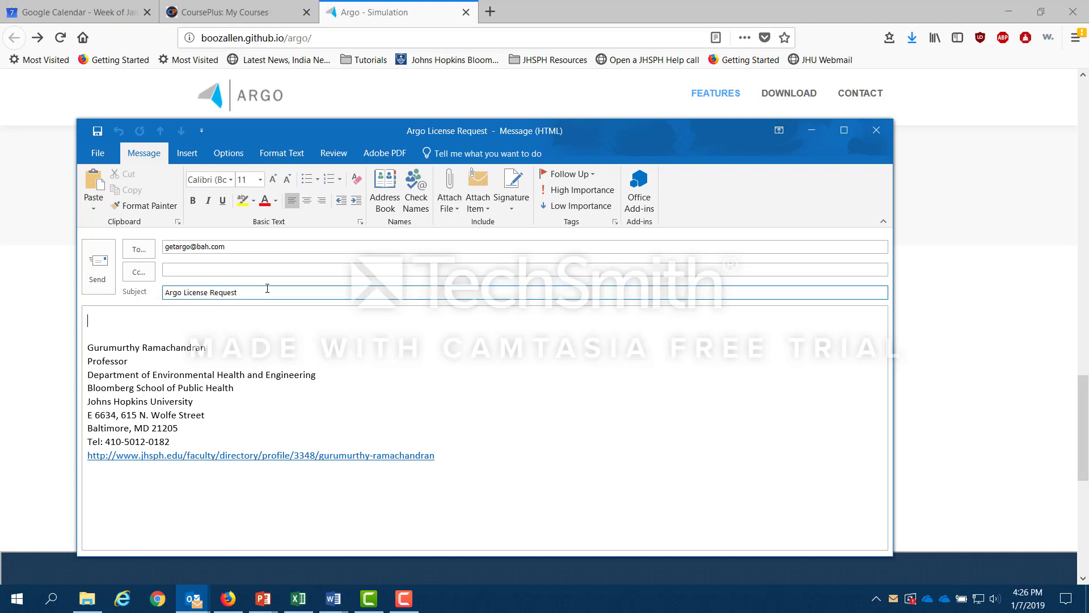
{"action": "left_click", "coordinate": [874, 136]}
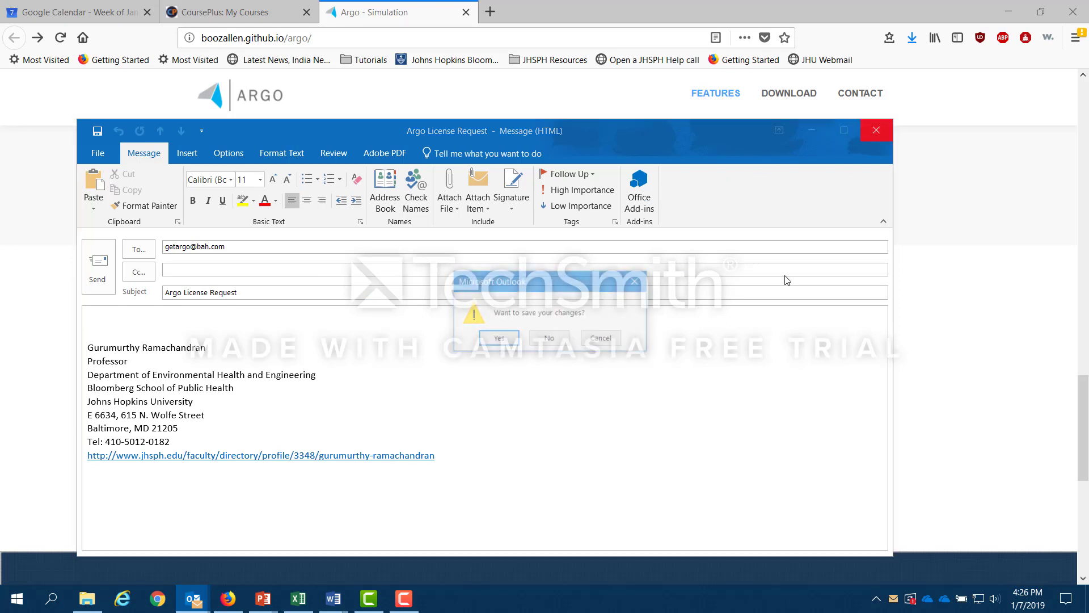
{"action": "left_click", "coordinate": [563, 340]}
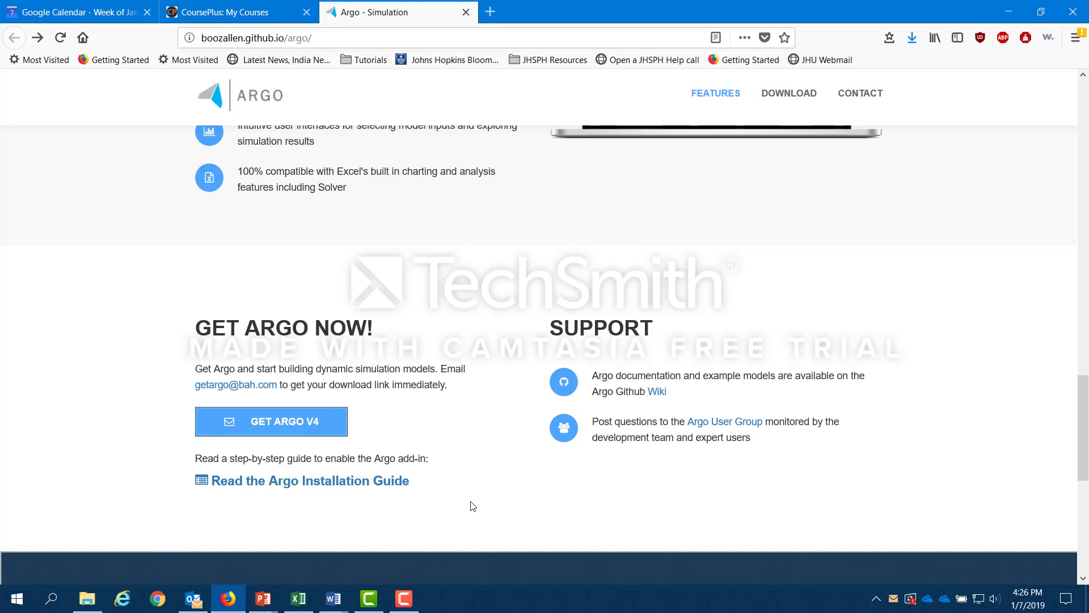
- Switch to the blank Sheet1 in Excel and display the Argo add-in's commands
{"action": "left_click", "coordinate": [304, 598]}
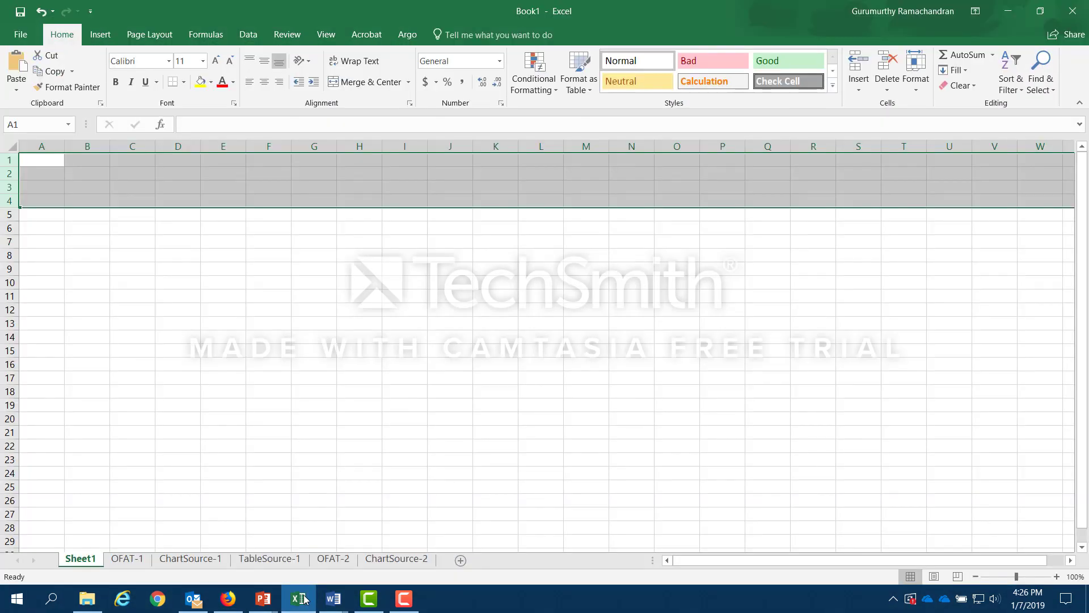
{"action": "left_click", "coordinate": [539, 336]}
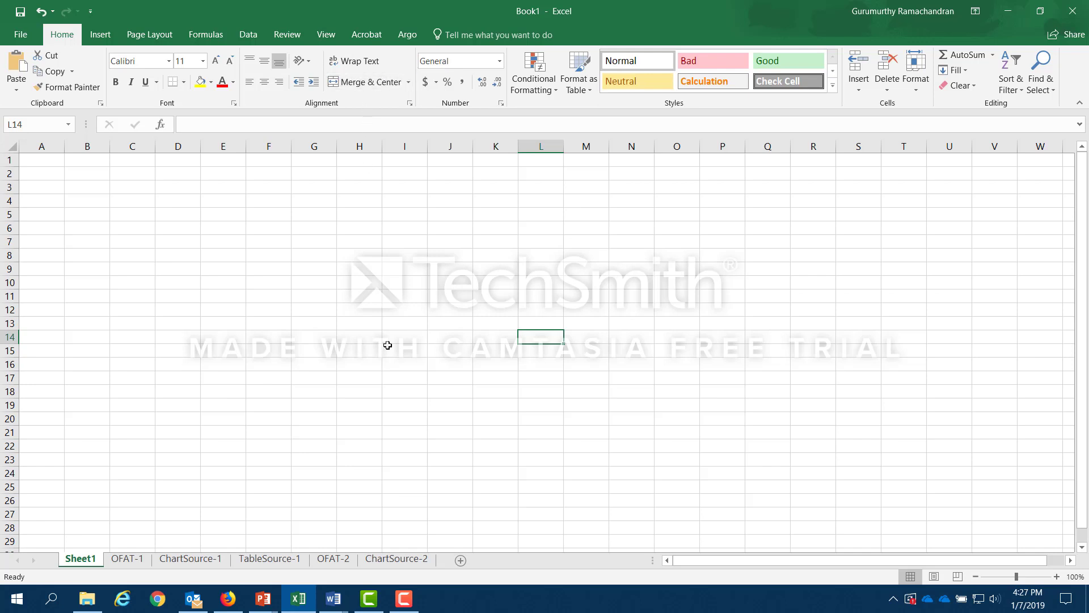
{"action": "left_click", "coordinate": [407, 37]}
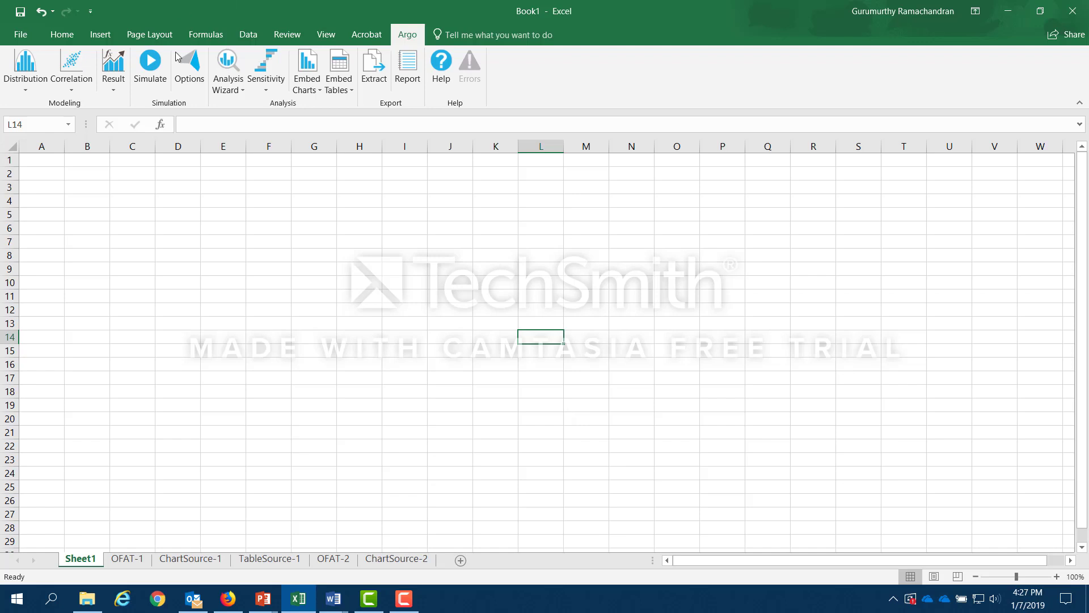
- Enter the model equation C=G/Q as text in cell A1
{"action": "left_click", "coordinate": [55, 162]}
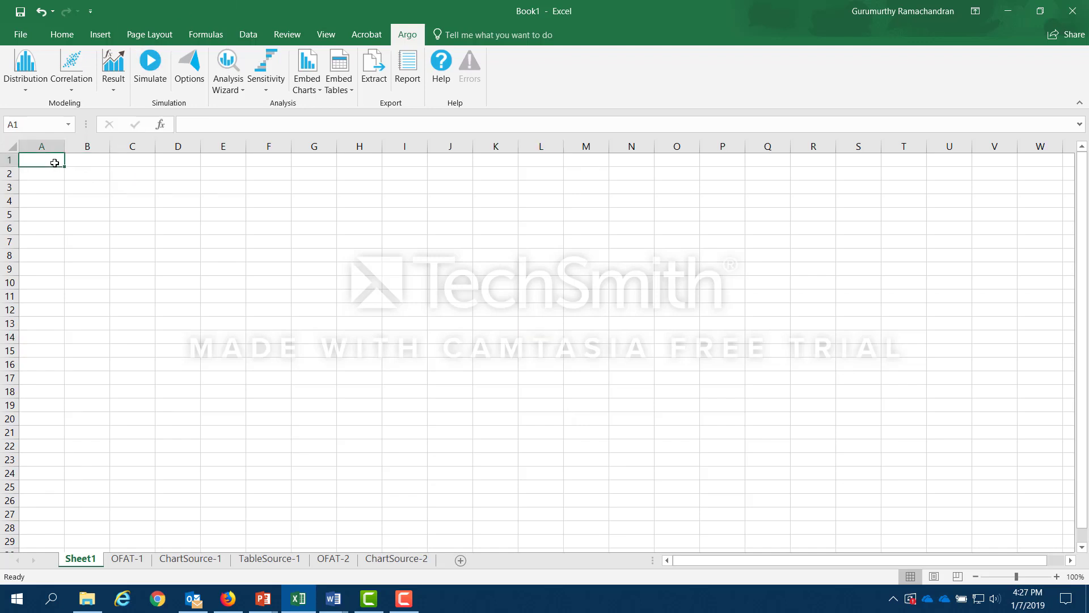
{"action": "left_click", "coordinate": [1057, 576]}
{"action": "left_click", "coordinate": [1057, 576]}
{"action": "left_click", "coordinate": [1057, 576]}
{"action": "left_click", "coordinate": [1057, 577]}
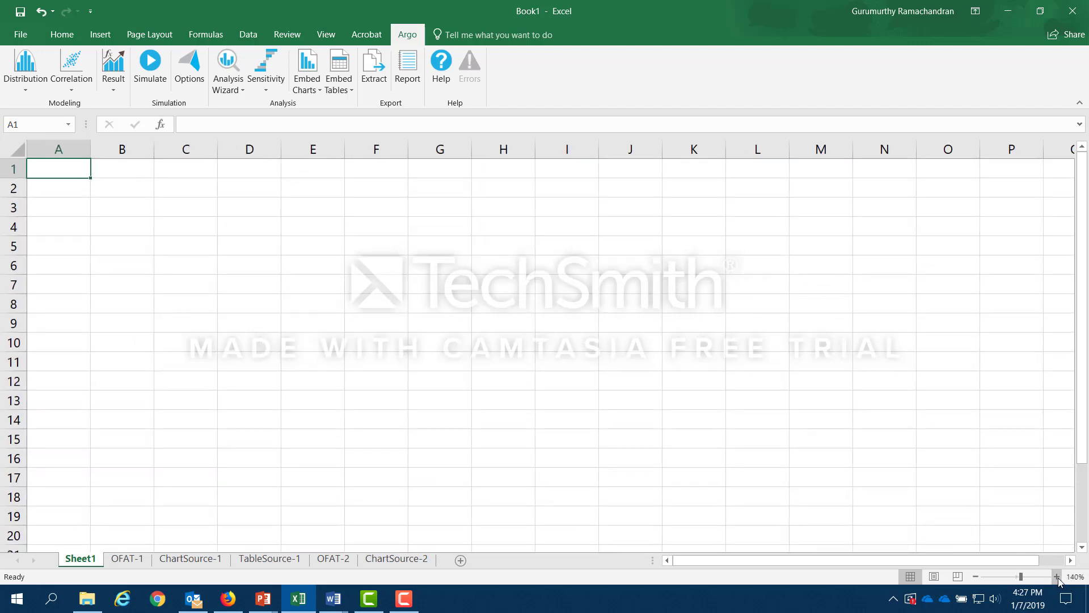
{"action": "type", "text": "C="}
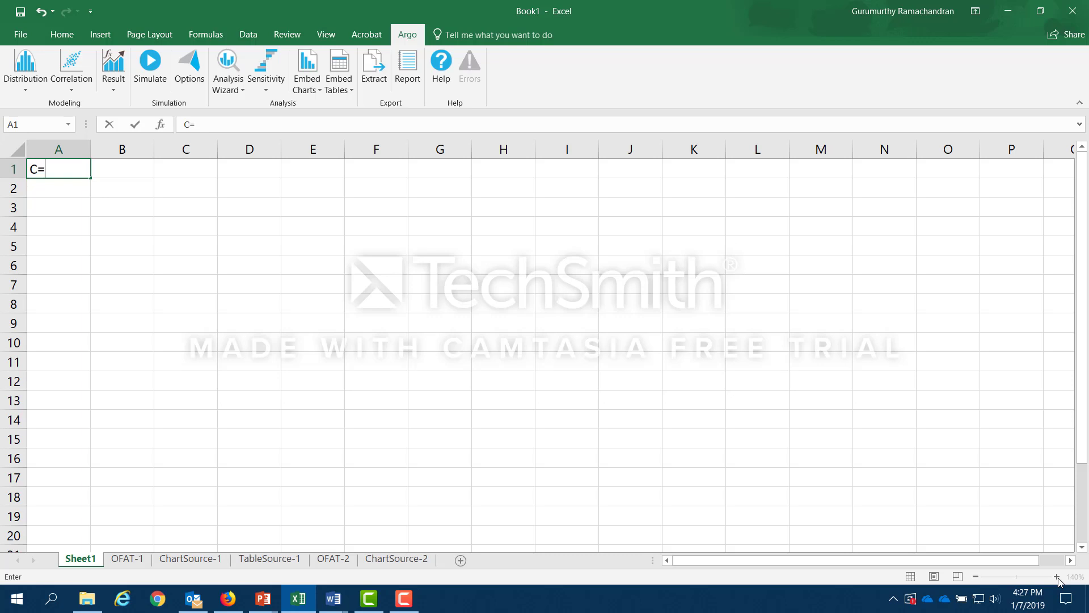
{"action": "type", "text": "G/Q"}
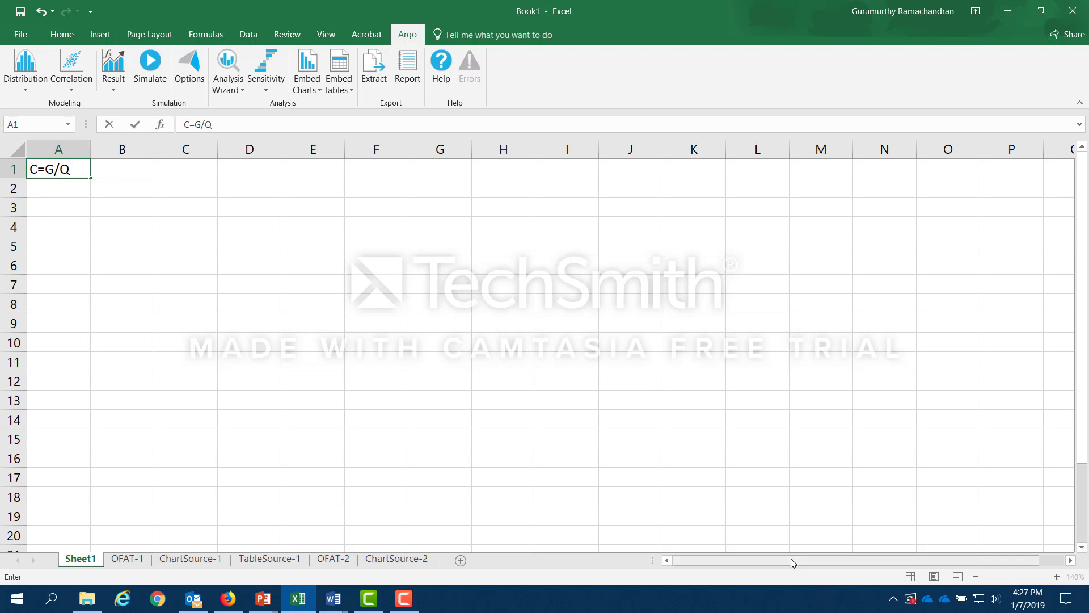
- Label cells A3, B3 and C3 with the variable names G, Q and C
{"action": "left_click", "coordinate": [56, 209]}
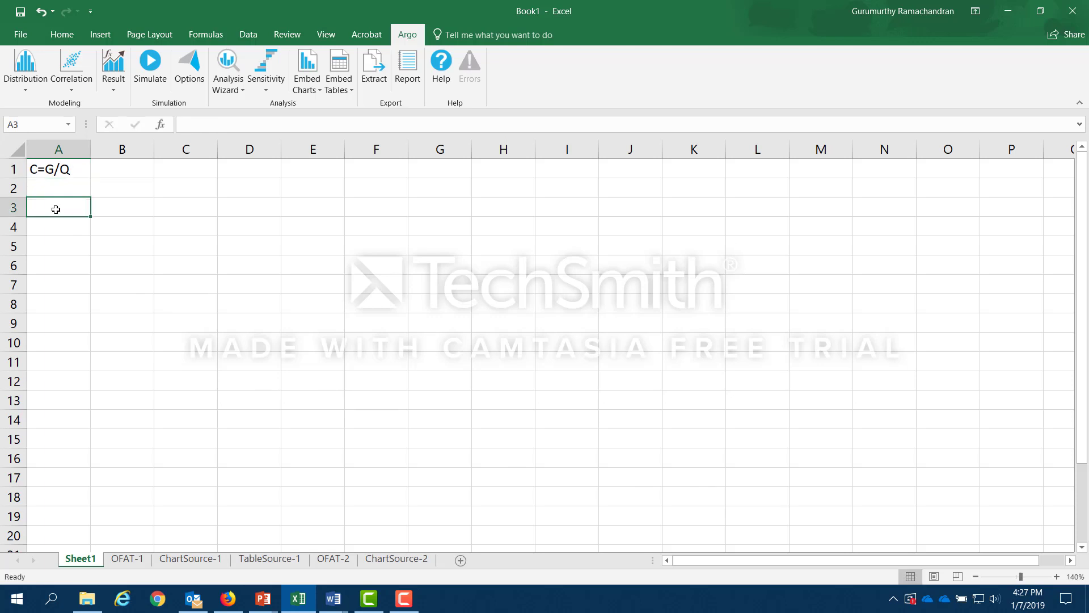
{"action": "type", "text": "G"}
{"action": "left_click", "coordinate": [124, 204]}
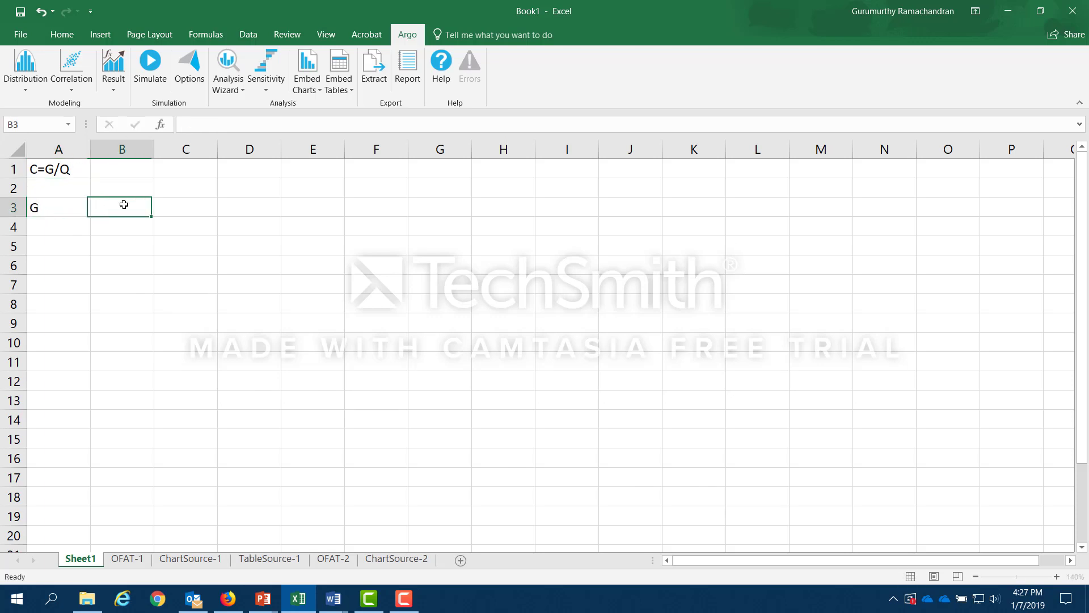
{"action": "type", "text": "Q"}
{"action": "left_click", "coordinate": [183, 204]}
{"action": "type", "text": "C"}
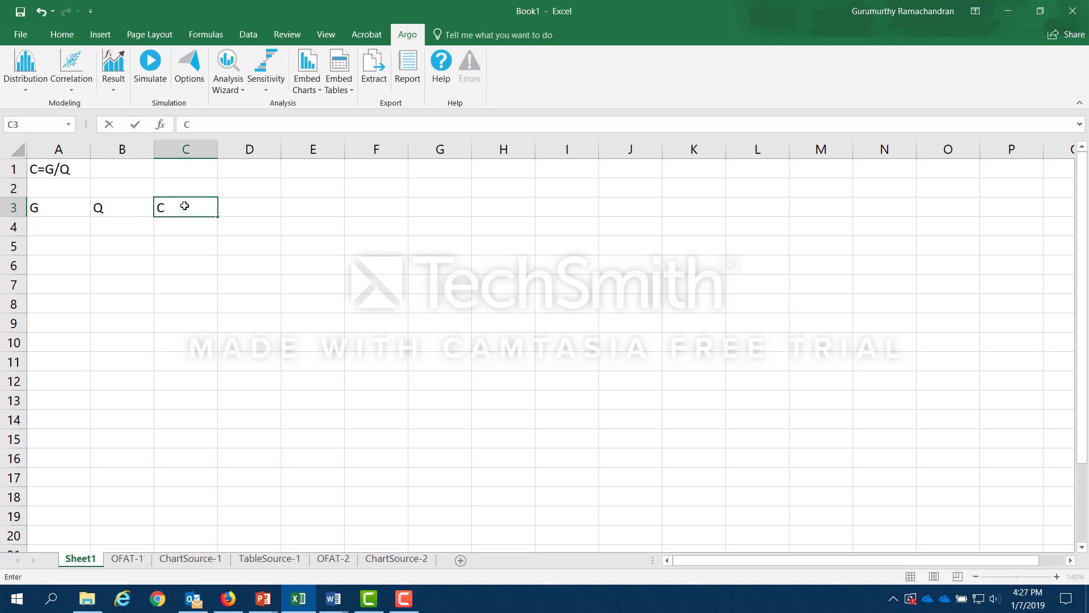
{"action": "left_click", "coordinate": [51, 210]}
{"action": "left_click", "coordinate": [111, 204]}
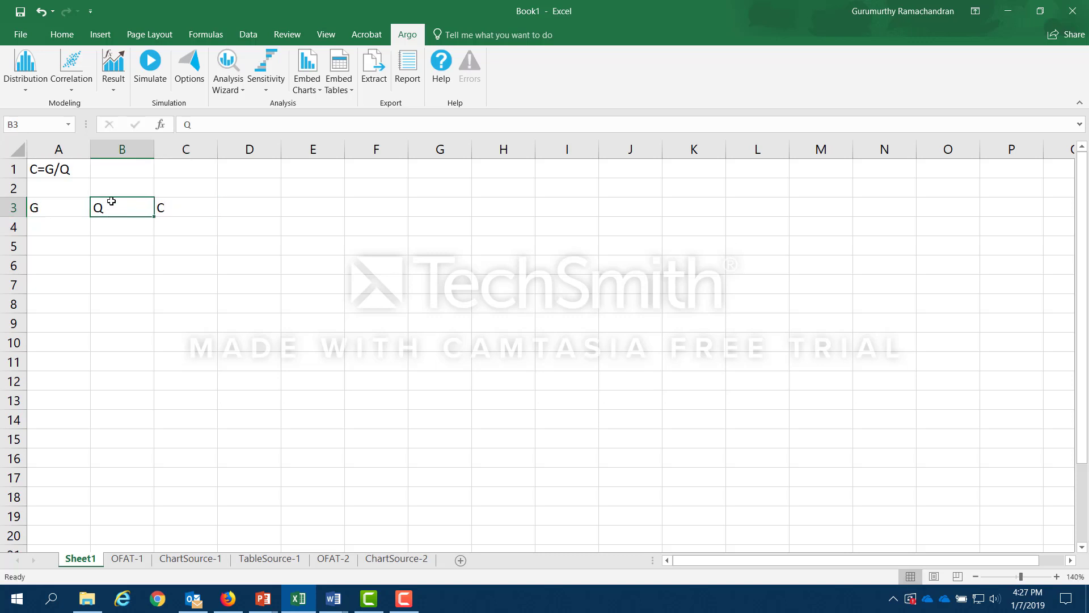
{"action": "left_click", "coordinate": [162, 208]}
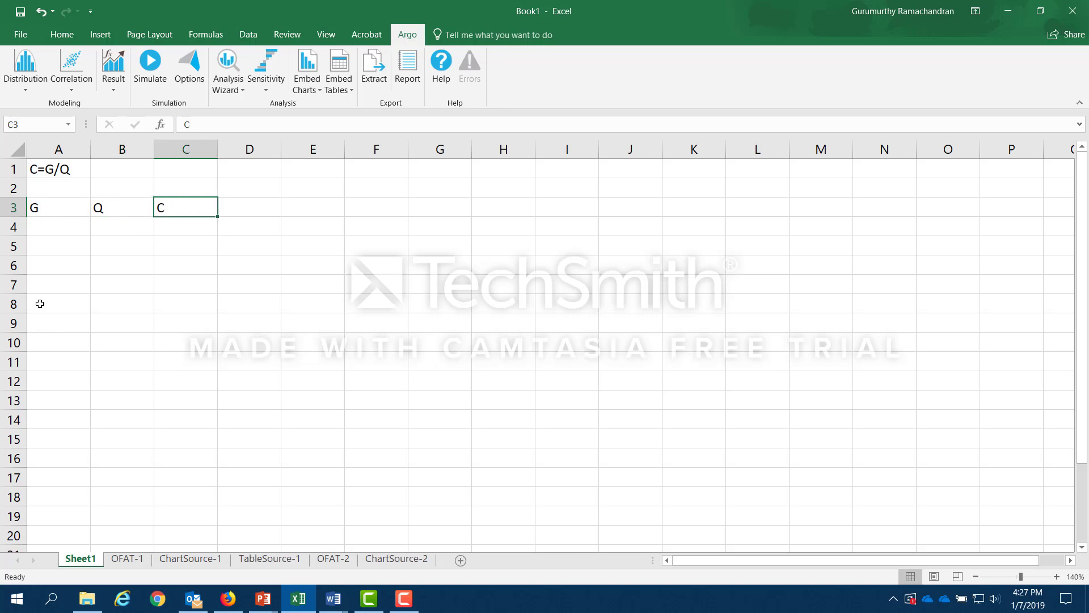
- Enter the input values 1000 for G in A4 and 25 for Q in B4
{"action": "left_click", "coordinate": [54, 230]}
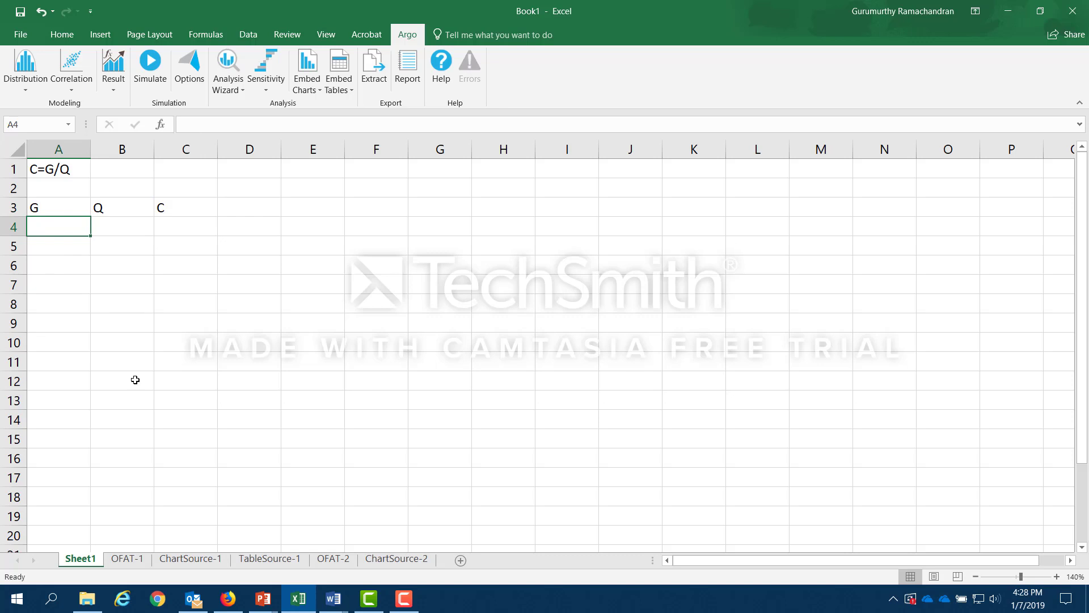
{"action": "type", "text": "1000"}
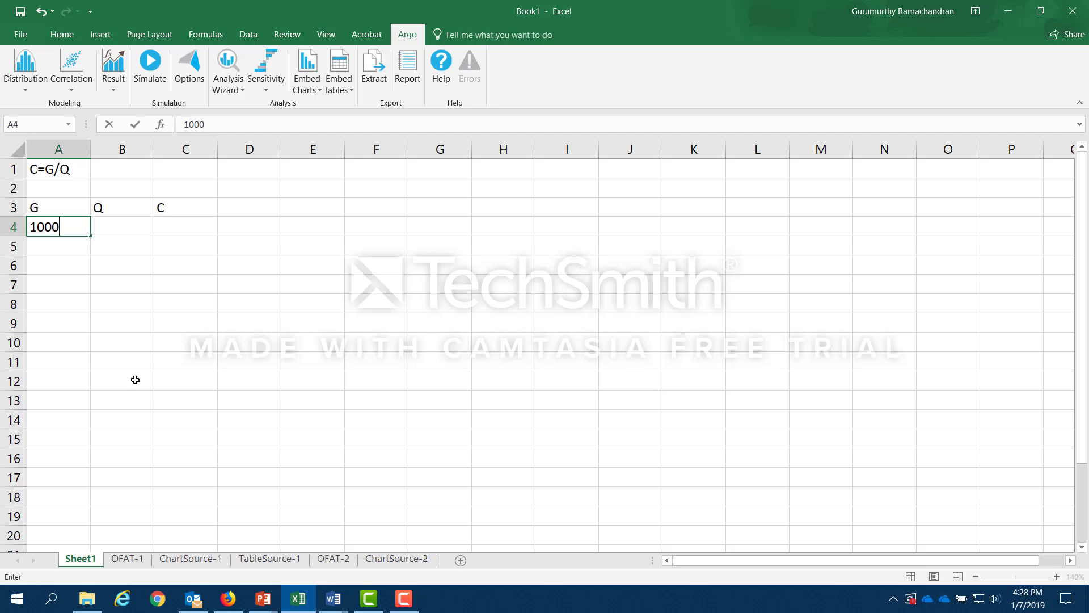
{"action": "left_click", "coordinate": [121, 228]}
{"action": "type", "text": "25"}
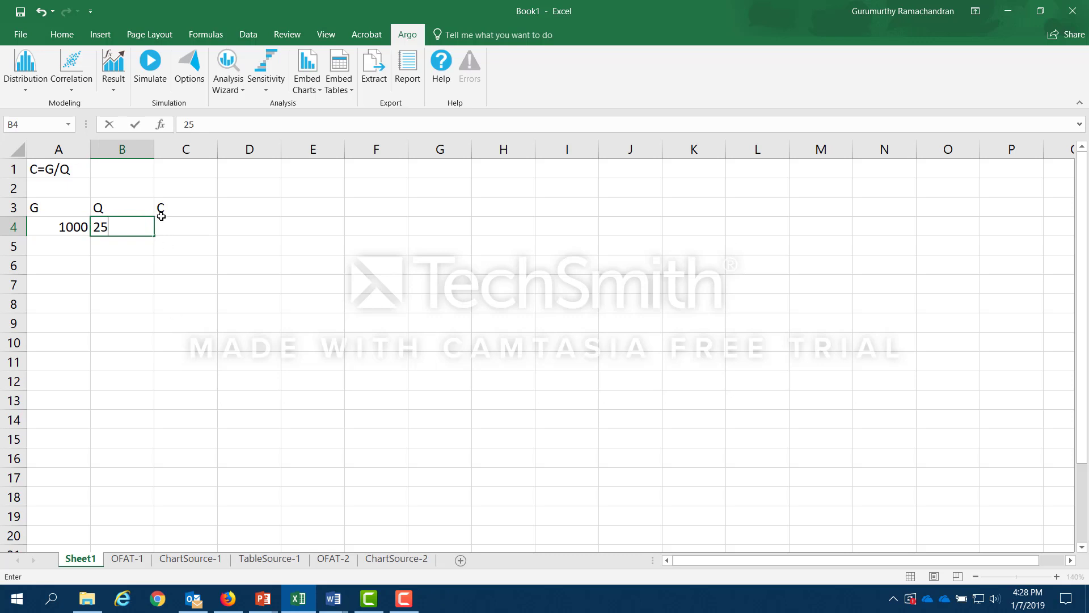
- Calculate C in cell C4 with the formula =A4/B4
{"action": "left_click", "coordinate": [185, 228]}
{"action": "type", "text": "="}
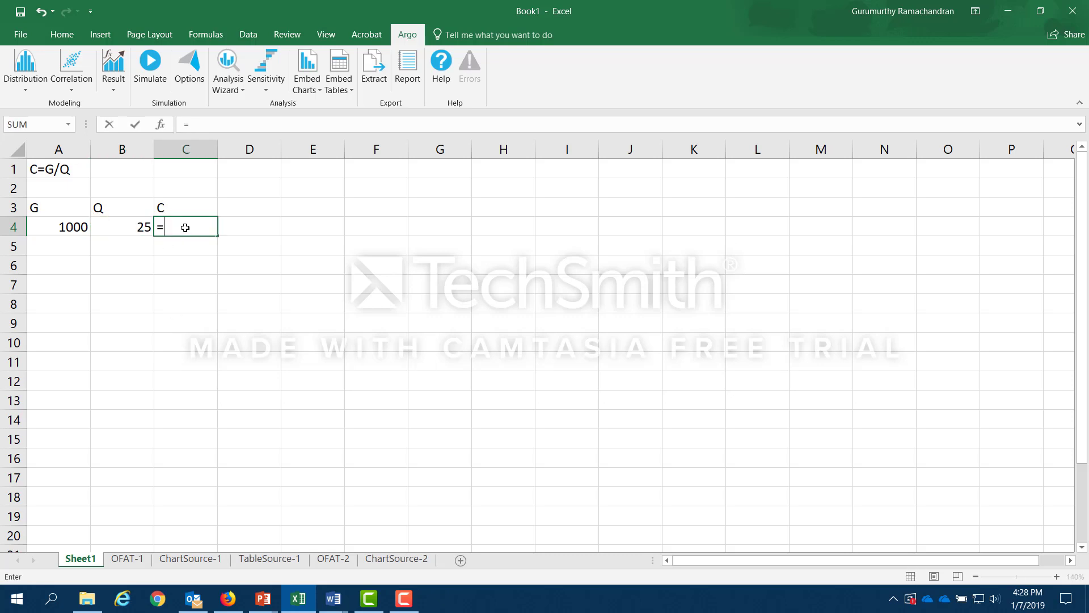
{"action": "left_click", "coordinate": [81, 221]}
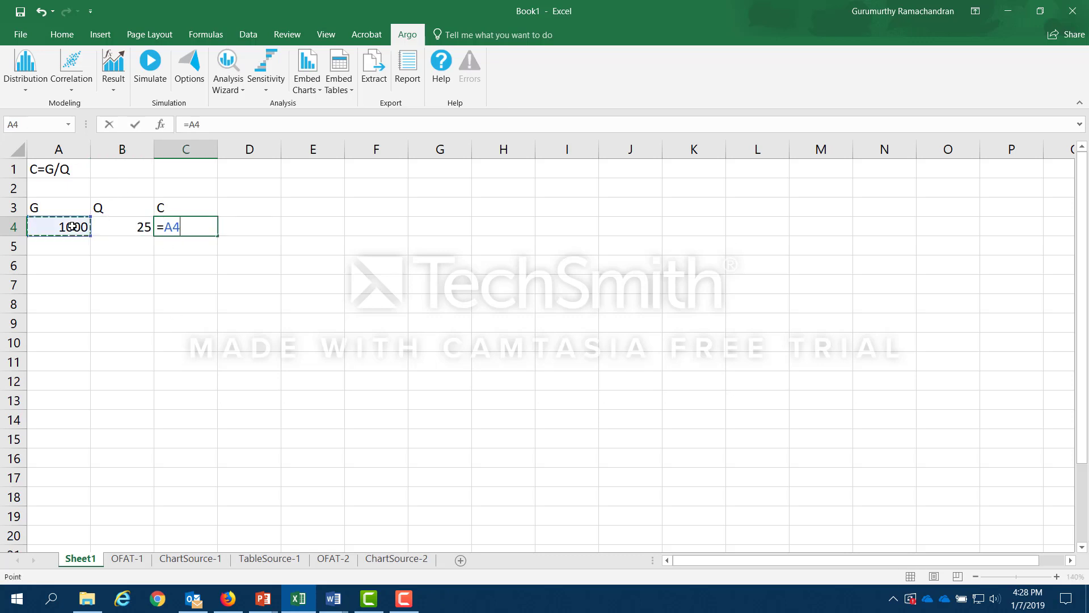
{"action": "type", "text": "/"}
{"action": "left_click", "coordinate": [115, 226]}
{"action": "key", "text": "Return"}
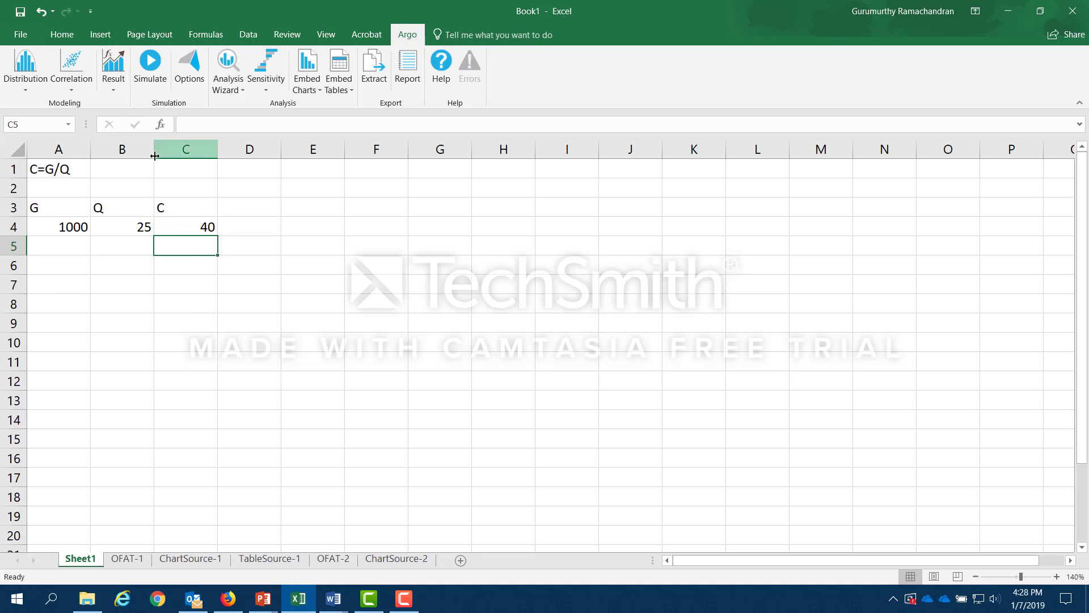
- Start defining a Normal distribution for the G value in cell A4, chosen from the popular Argo distributions
{"action": "left_click", "coordinate": [69, 227]}
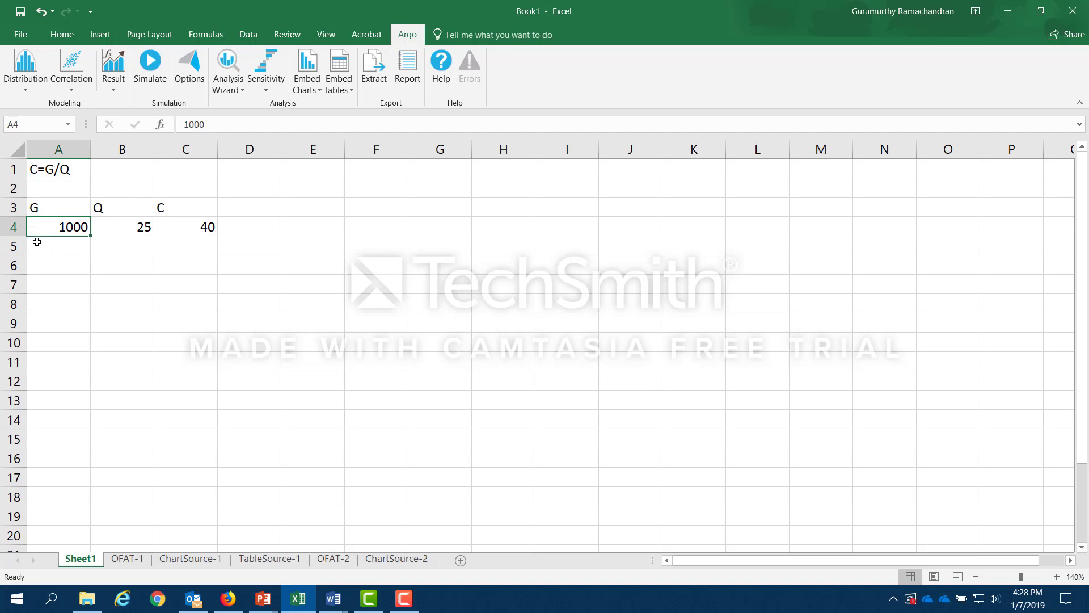
{"action": "left_click", "coordinate": [23, 86]}
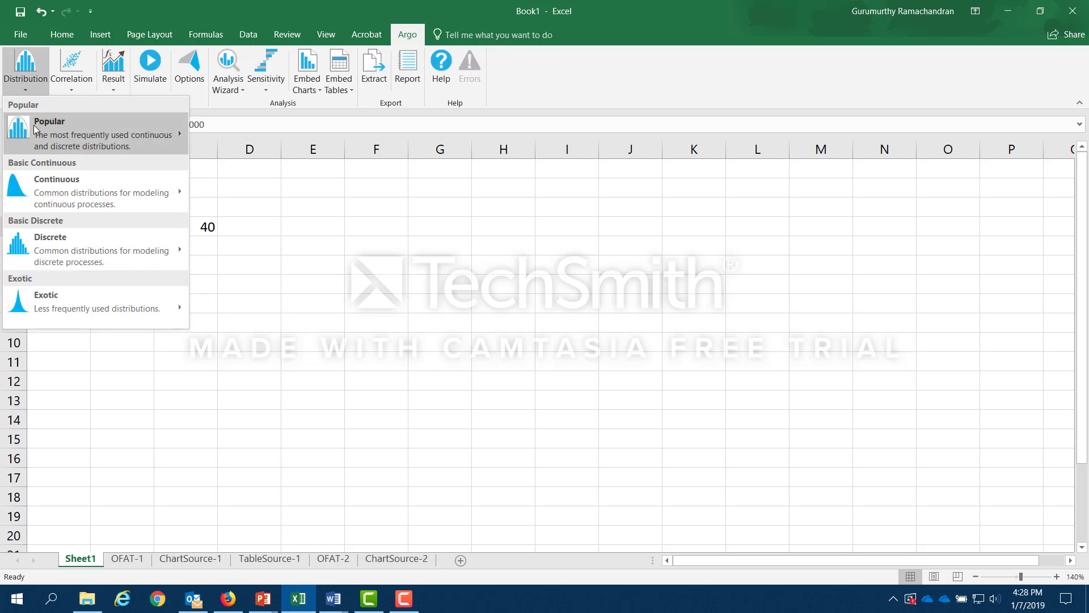
{"action": "mouse_move", "coordinate": [36, 131]}
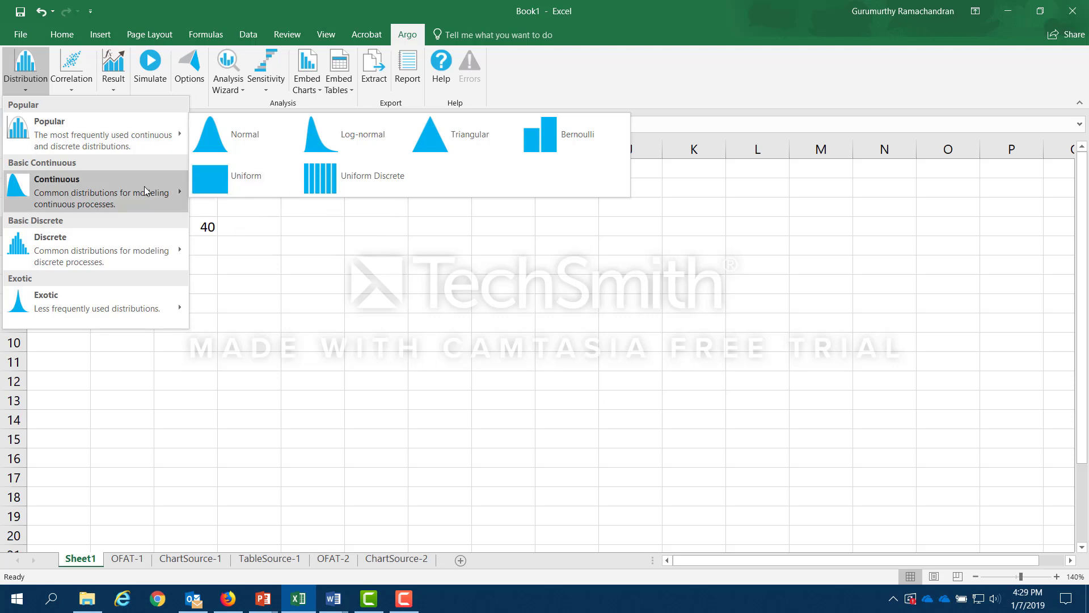
{"action": "mouse_move", "coordinate": [110, 192]}
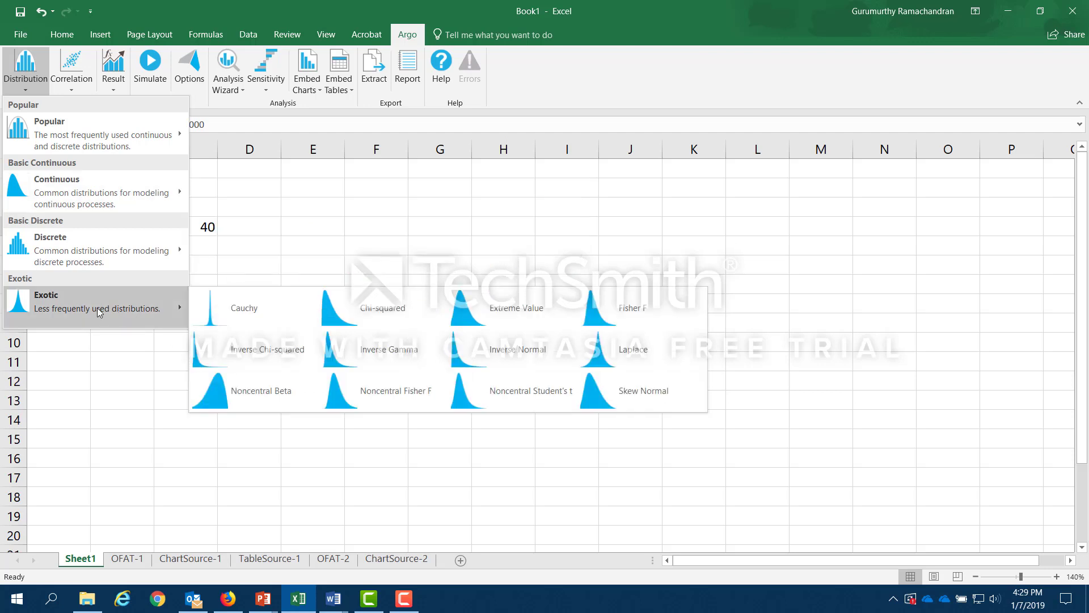
{"action": "mouse_move", "coordinate": [88, 249]}
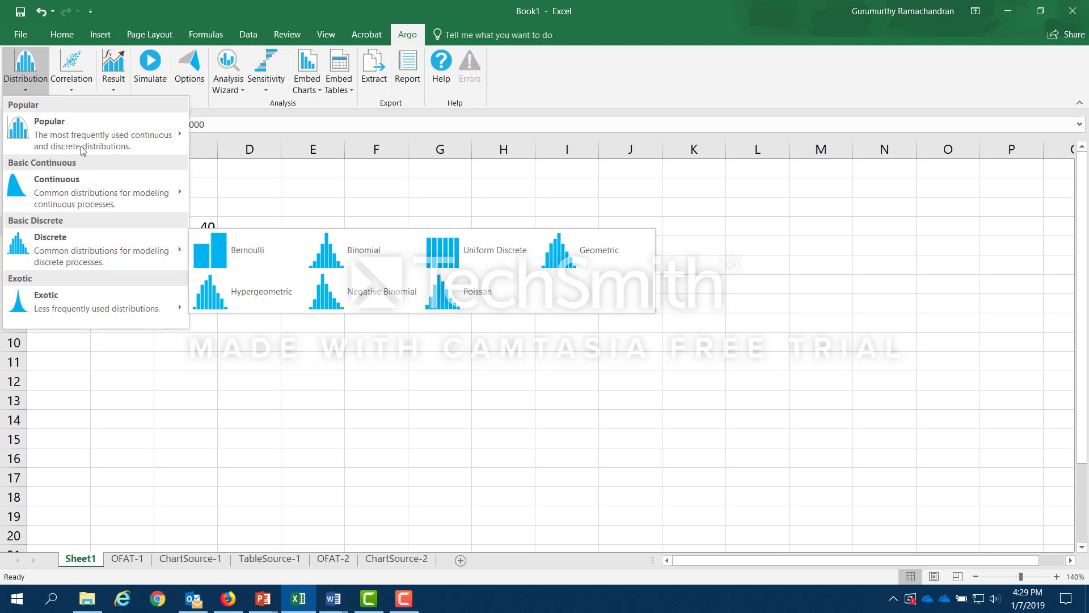
{"action": "mouse_move", "coordinate": [84, 145]}
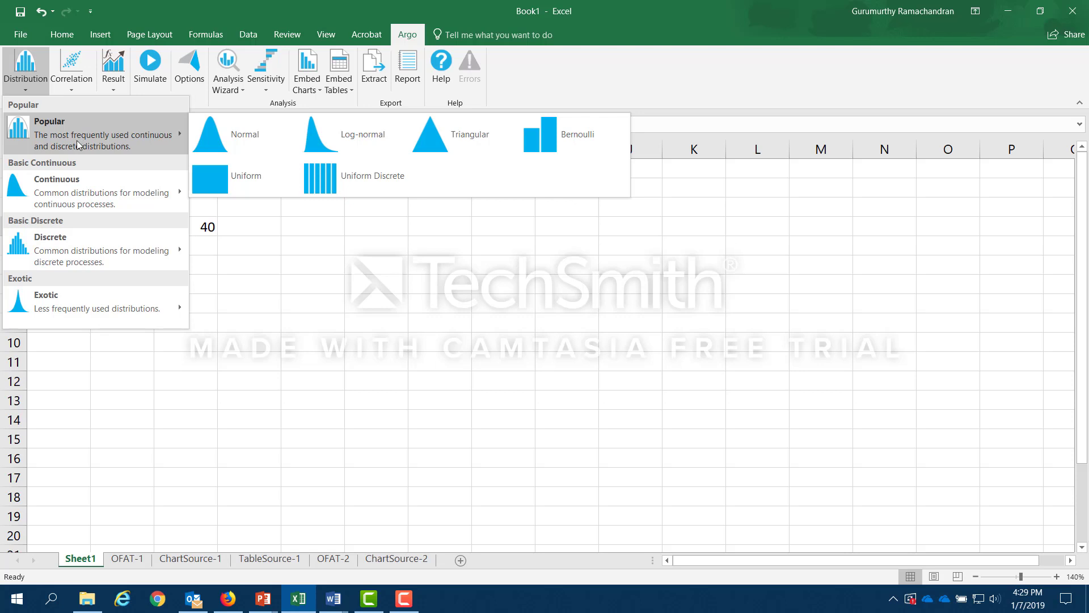
{"action": "left_click", "coordinate": [213, 134]}
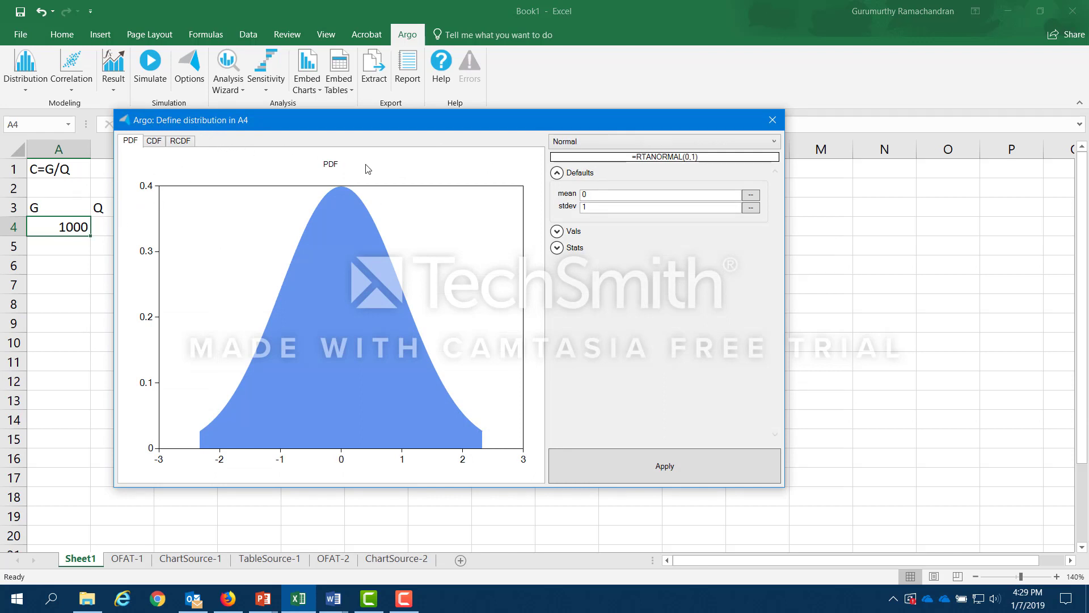
- Set the normal distribution's mean to 1000 and stdev to 100, and apply it to cell A4
{"action": "left_click", "coordinate": [602, 194]}
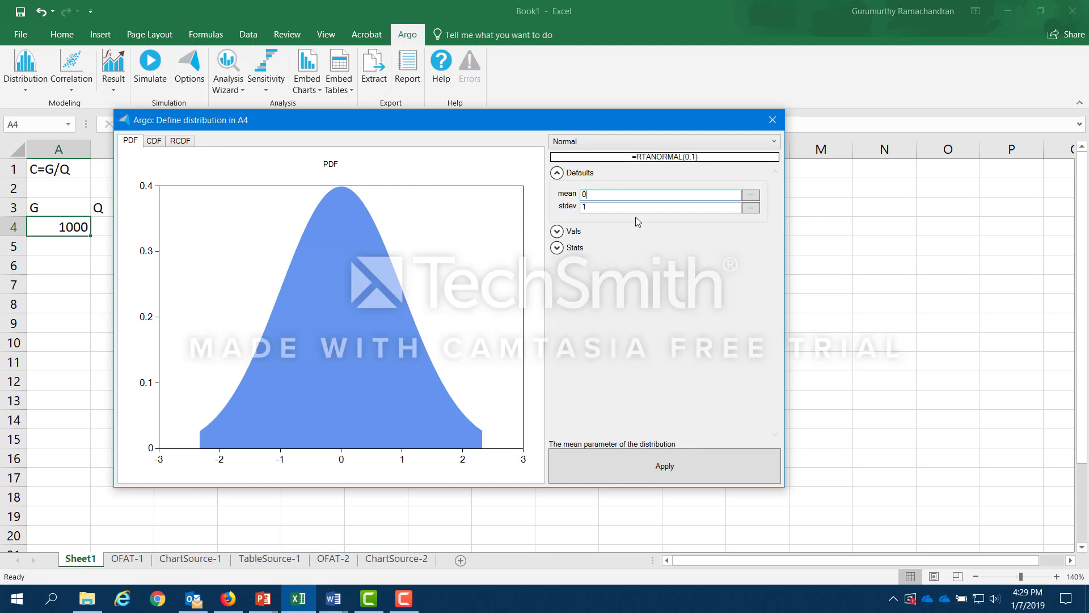
{"action": "key", "text": "BackSpace"}
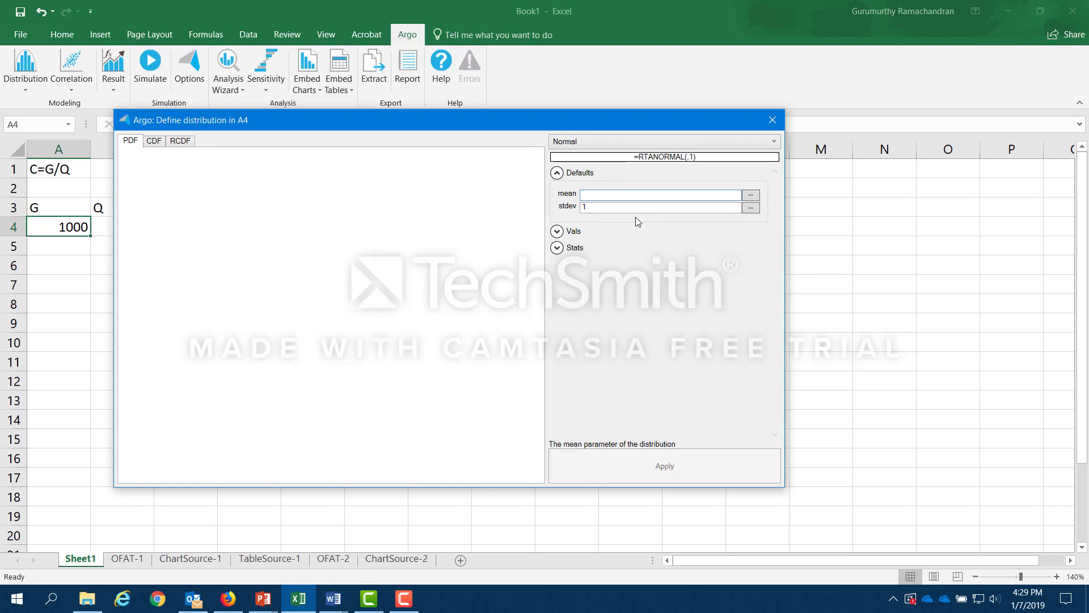
{"action": "type", "text": "1000"}
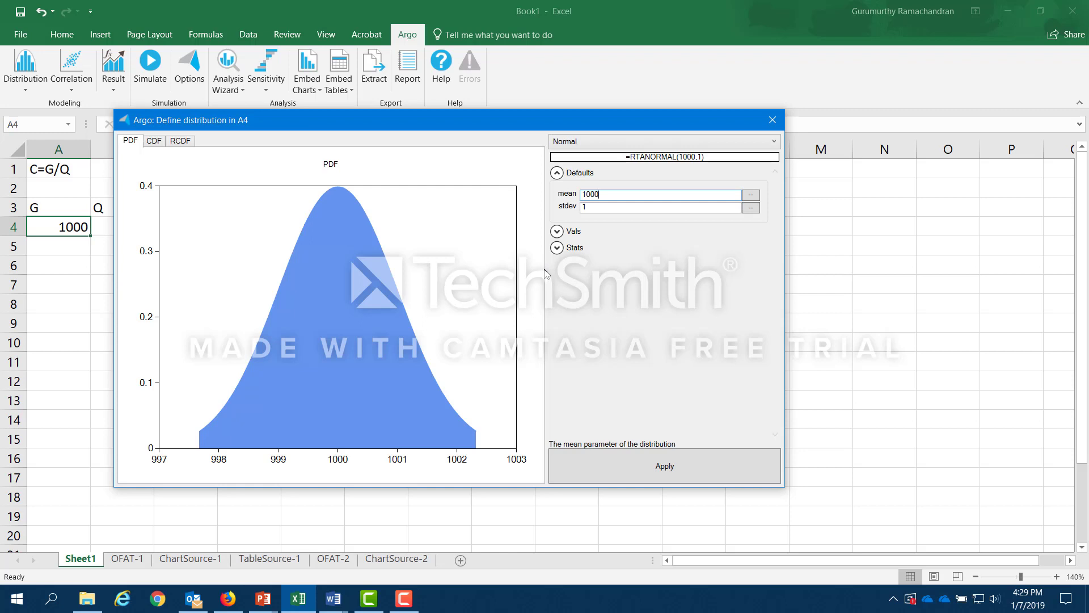
{"action": "left_click", "coordinate": [601, 210]}
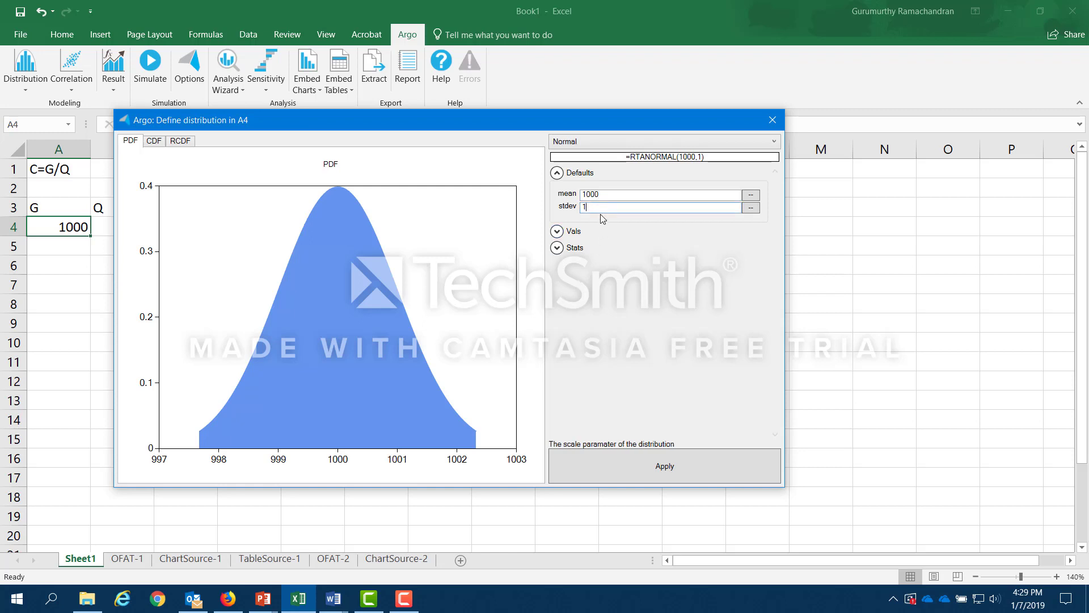
{"action": "type", "text": "00"}
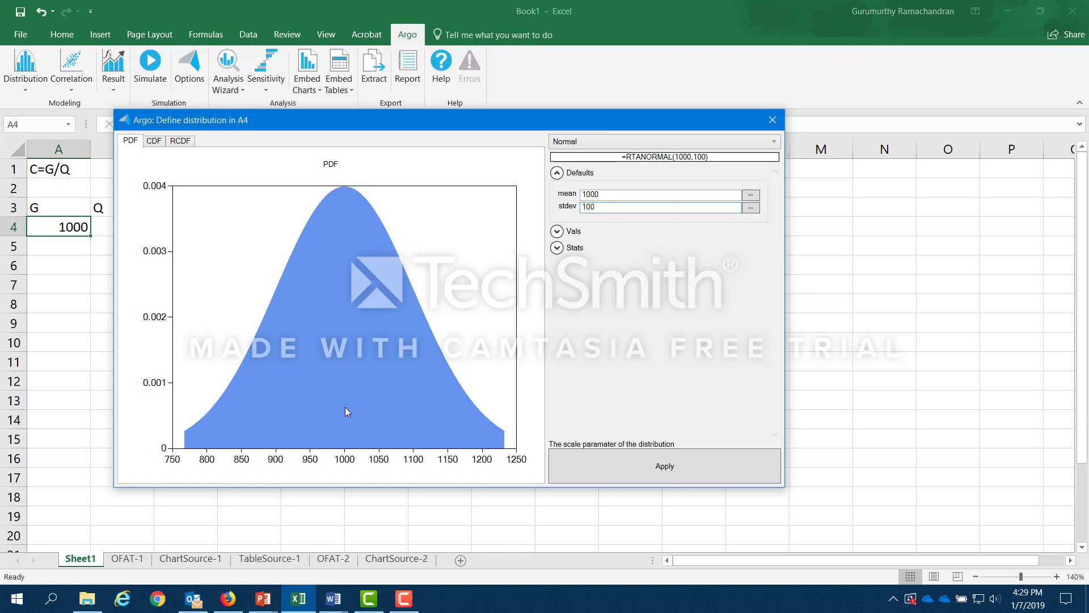
{"action": "left_click", "coordinate": [668, 465]}
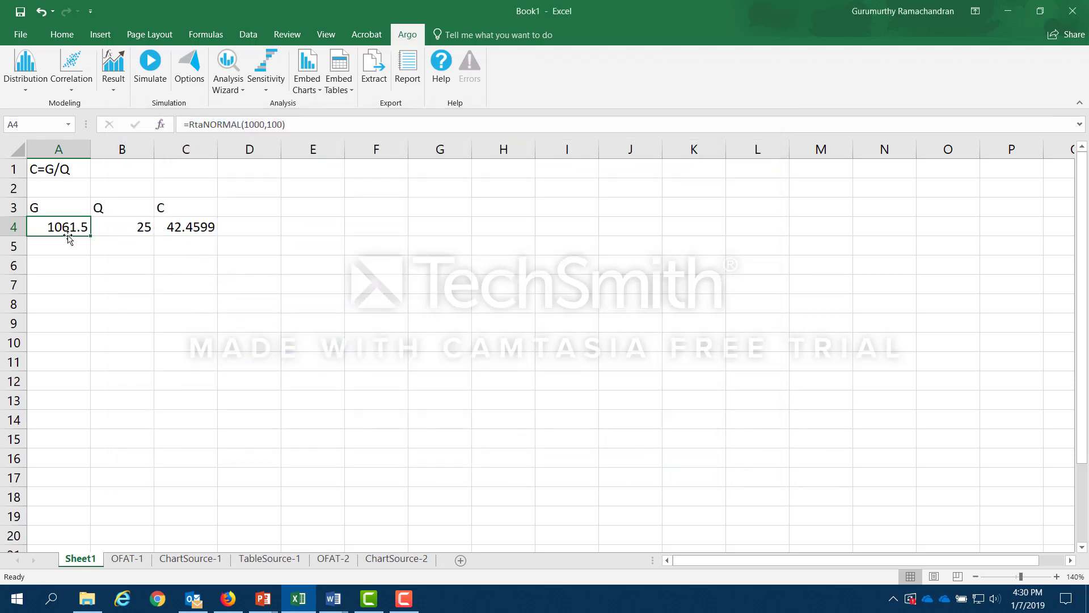
- Assign a Uniform distribution with min 5 and max 45 to the Q value in cell B4
{"action": "left_click", "coordinate": [117, 226]}
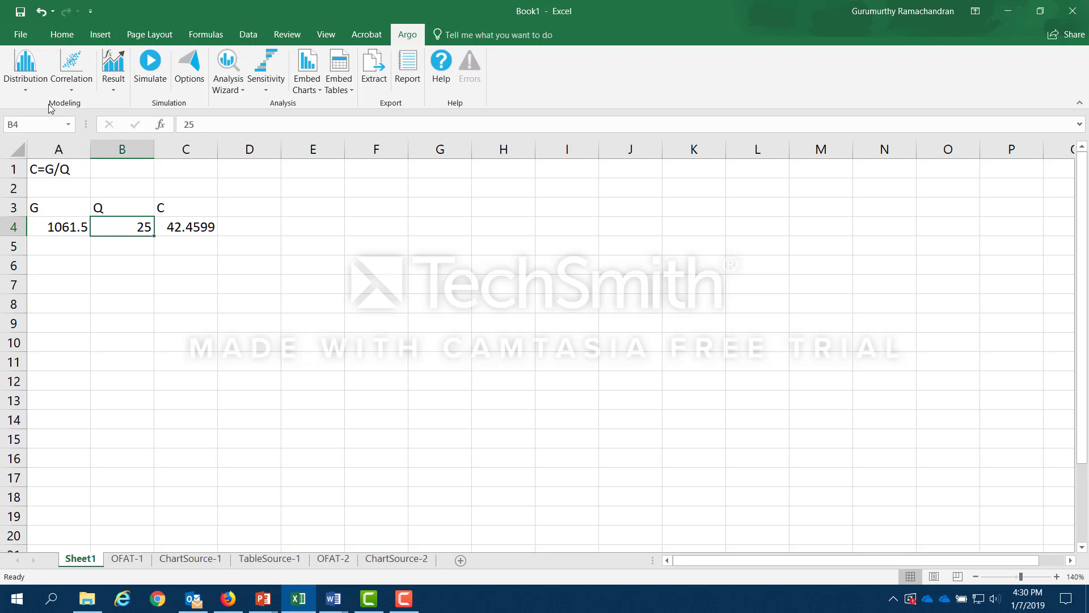
{"action": "left_click", "coordinate": [32, 88]}
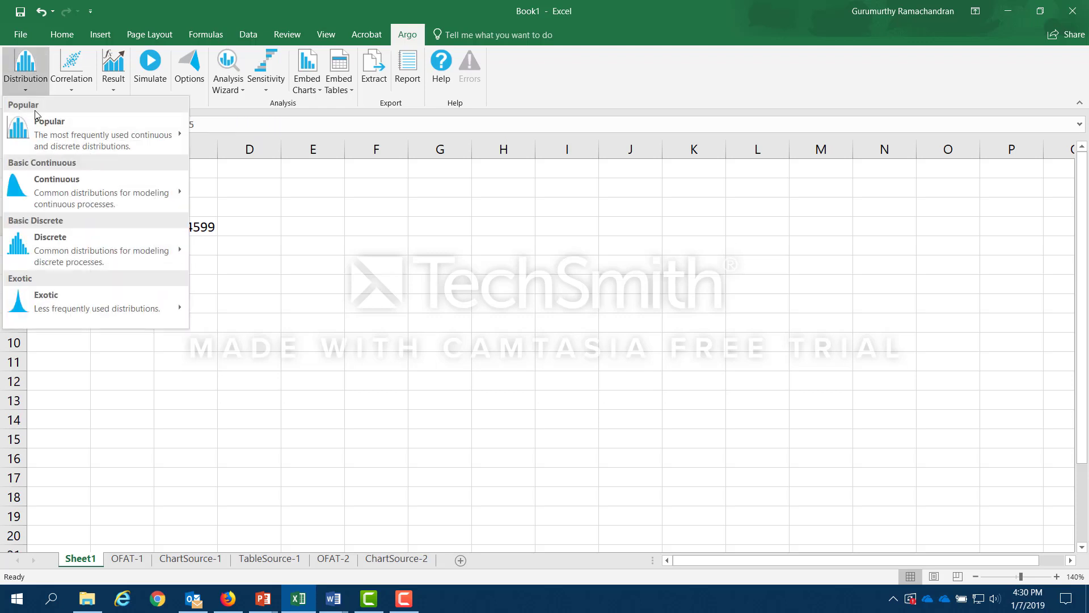
{"action": "mouse_move", "coordinate": [48, 128]}
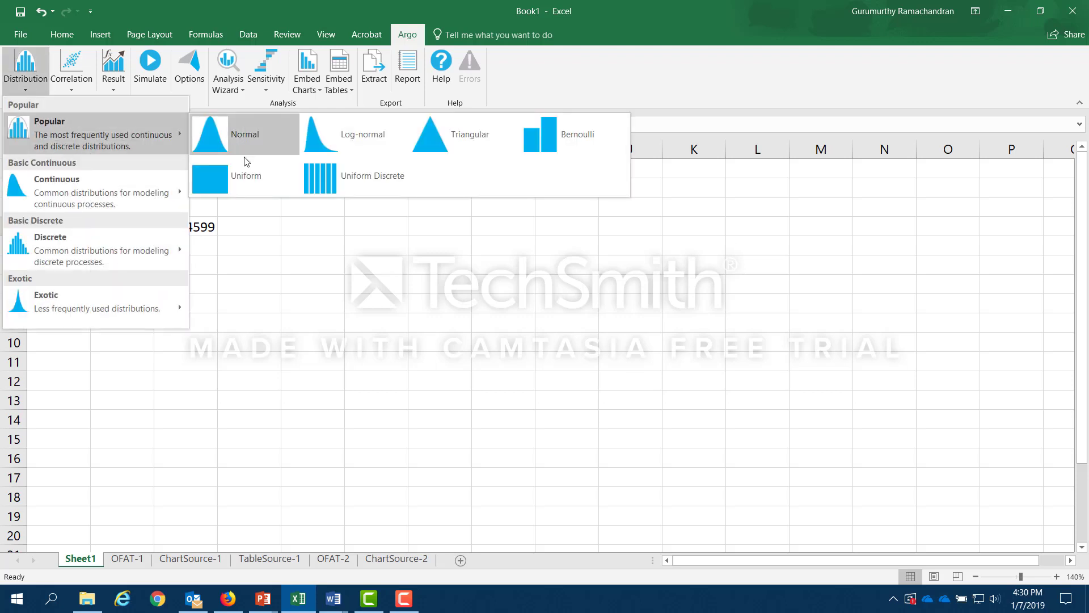
{"action": "left_click", "coordinate": [240, 180]}
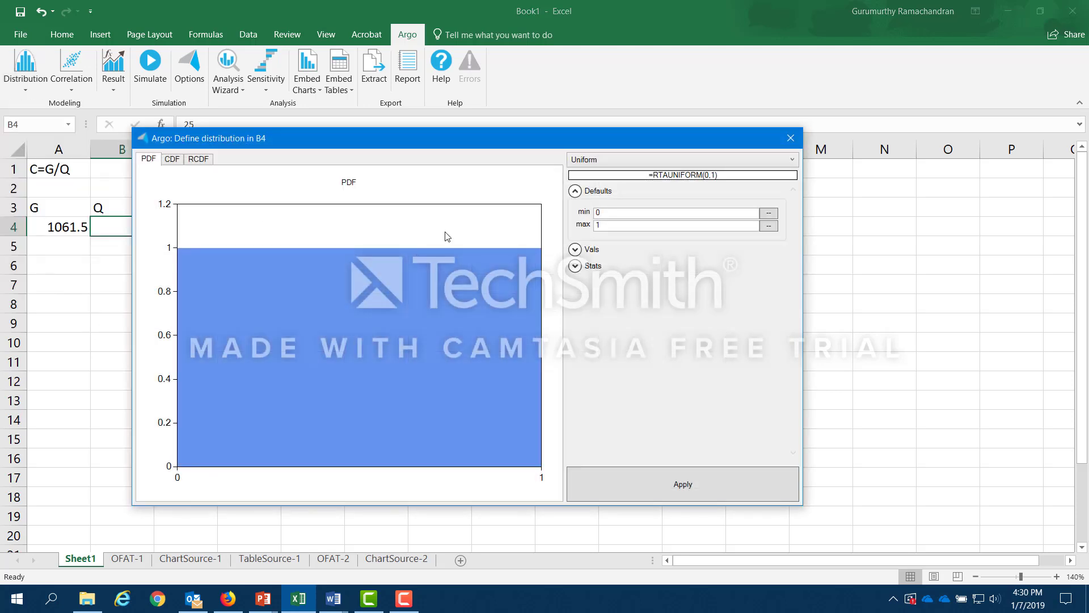
{"action": "double_click", "coordinate": [615, 214]}
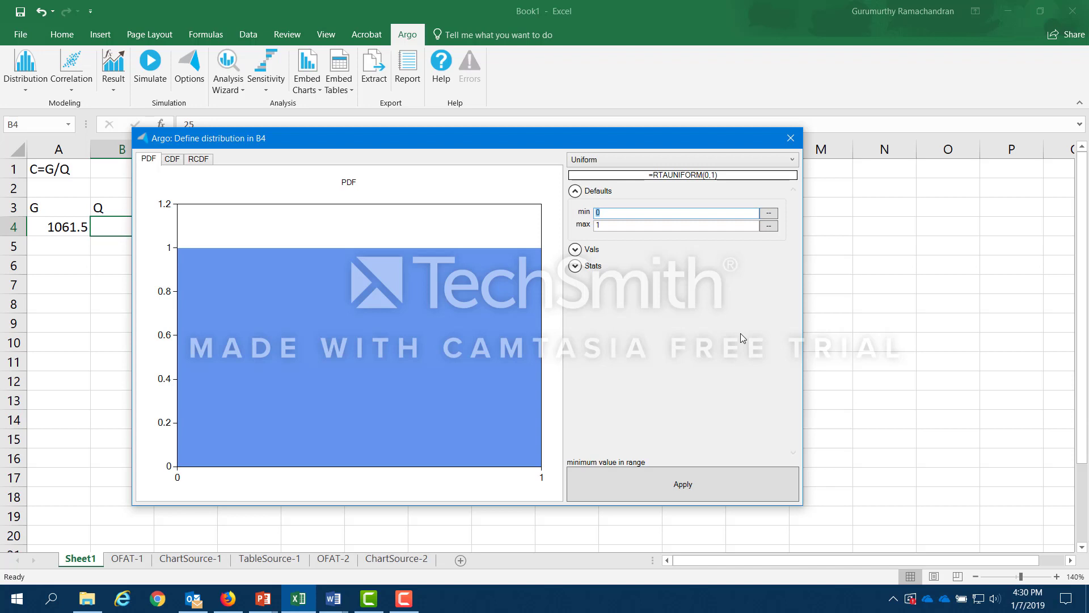
{"action": "type", "text": "5"}
{"action": "double_click", "coordinate": [601, 226]}
{"action": "type", "text": "45"}
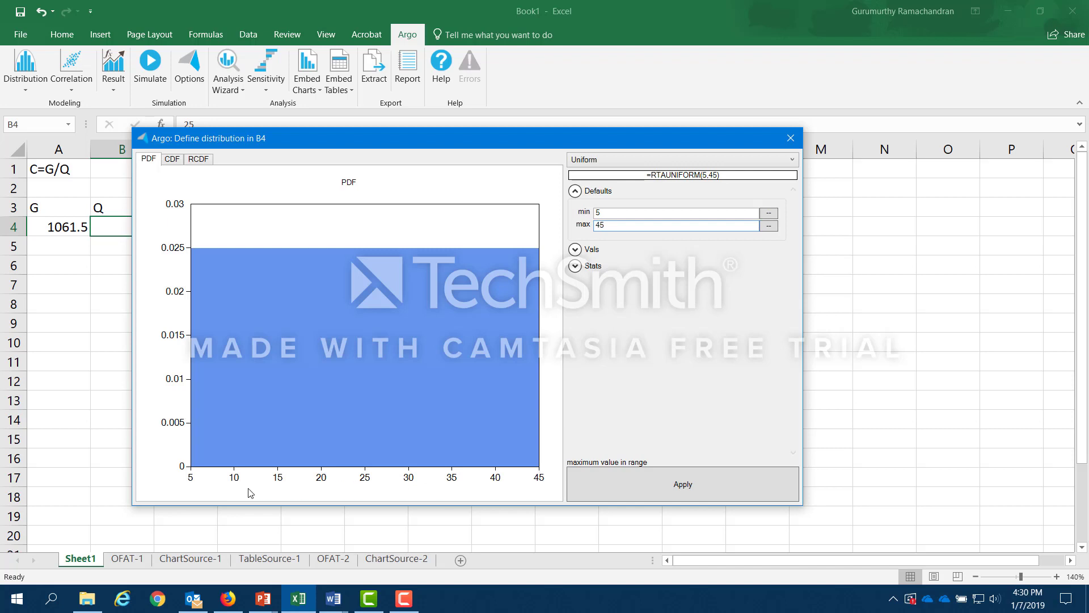
{"action": "left_click", "coordinate": [639, 481]}
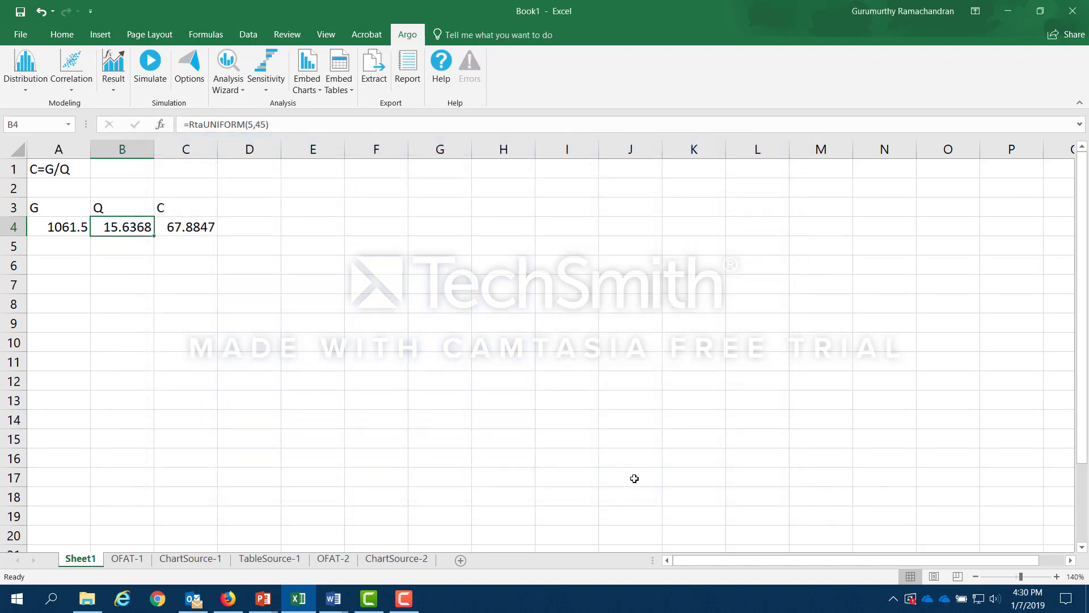
- Add the calculated C value in cell C4 as an Argo simulation result
{"action": "left_click", "coordinate": [194, 226]}
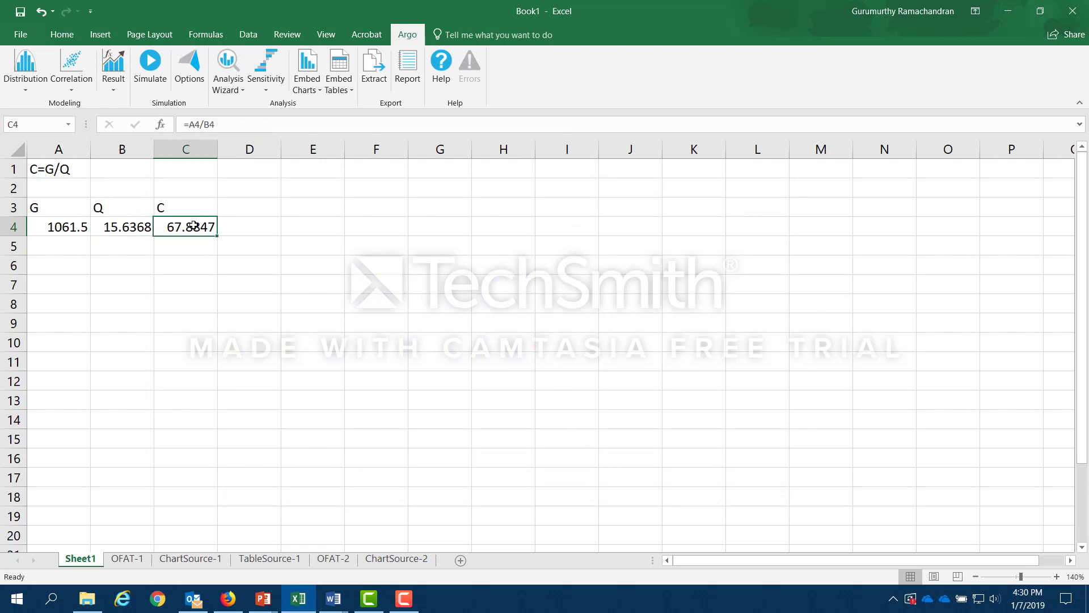
{"action": "left_click", "coordinate": [111, 91]}
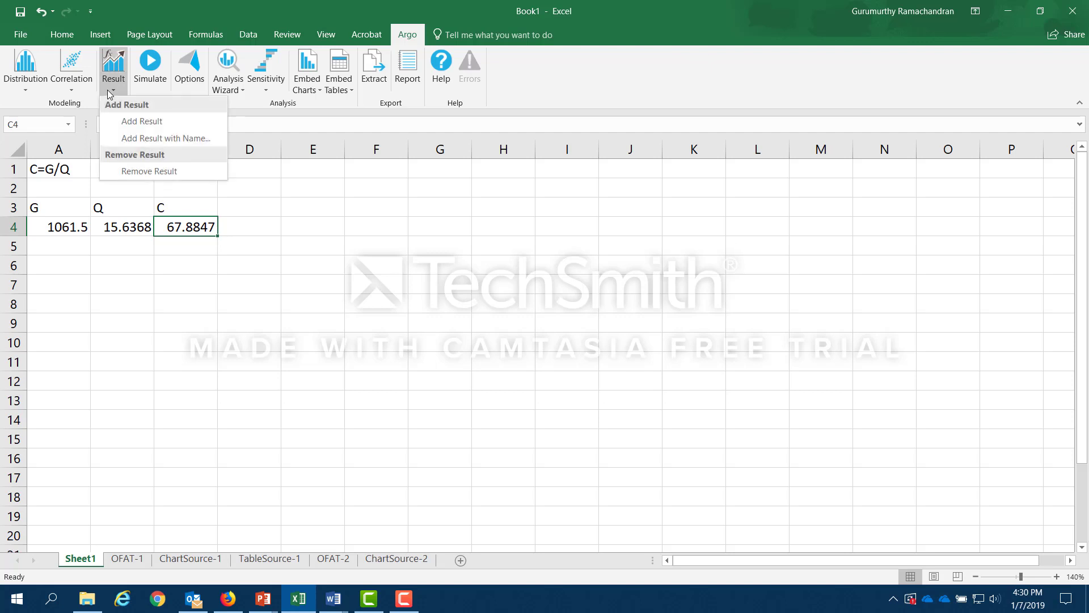
{"action": "left_click", "coordinate": [121, 124]}
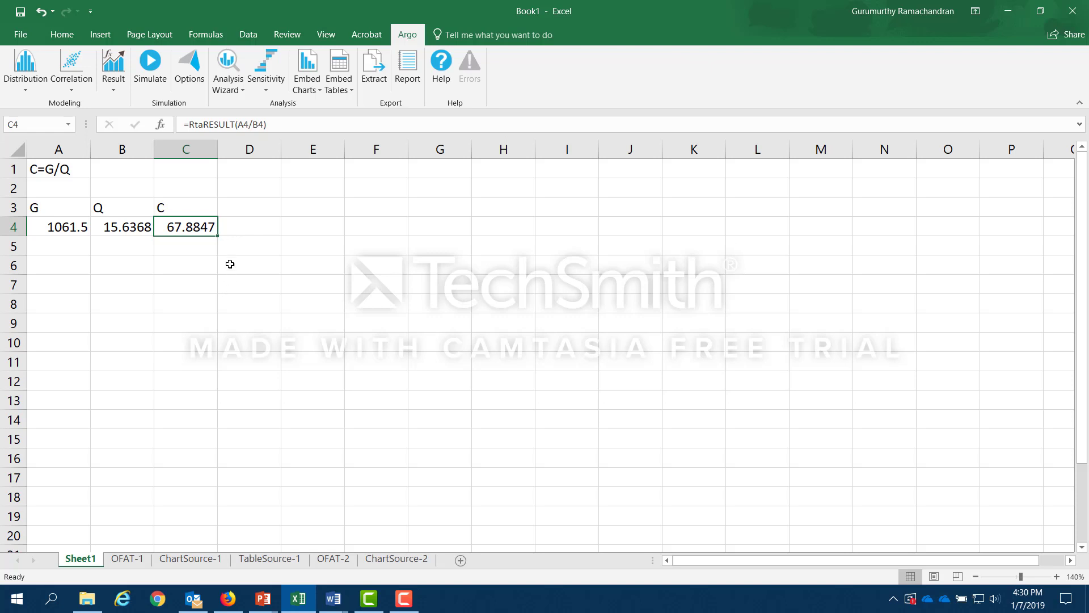
- Apply the Argo simulation options with Latin Hyper-Cube Sampling selected, after briefly trying Monte Carlo Sampling
{"action": "left_click", "coordinate": [193, 78]}
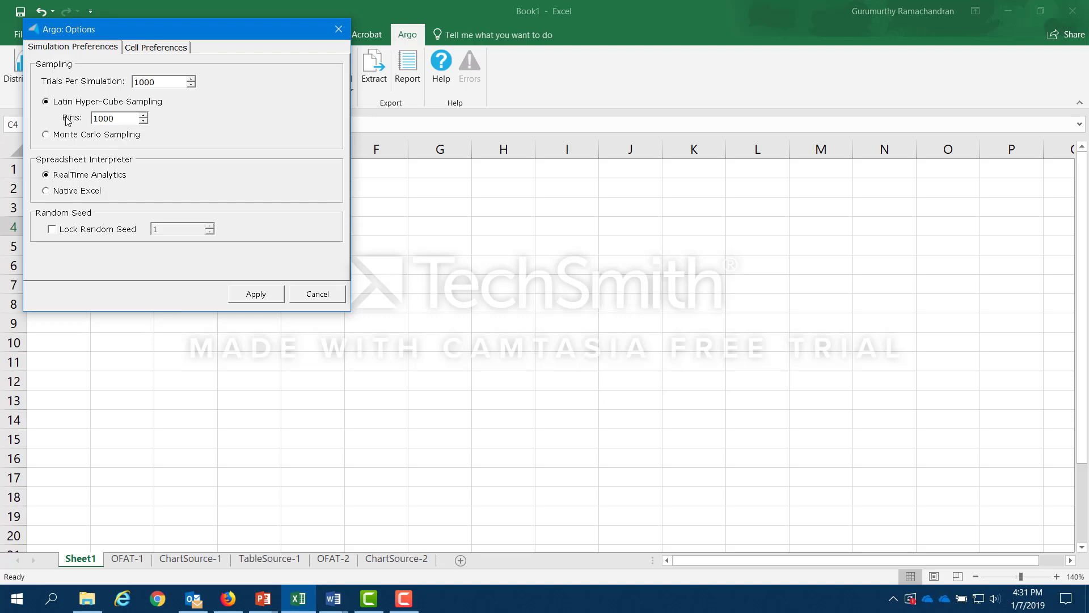
{"action": "left_click_drag", "start_coordinate": [138, 32], "coordinate": [443, 115]}
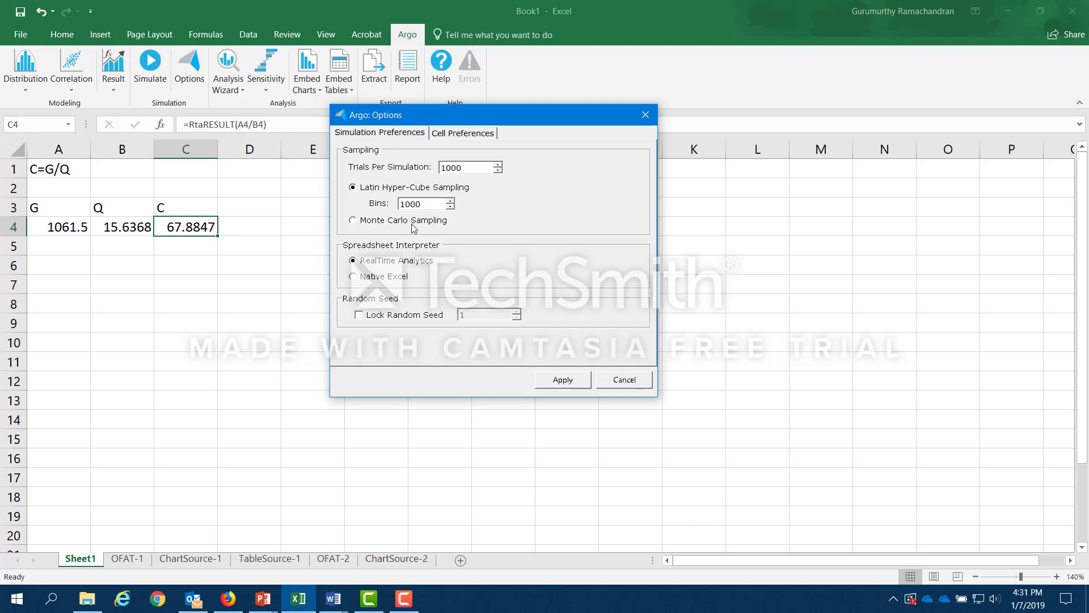
{"action": "left_click", "coordinate": [353, 221]}
{"action": "left_click", "coordinate": [353, 188]}
{"action": "left_click", "coordinate": [564, 380]}
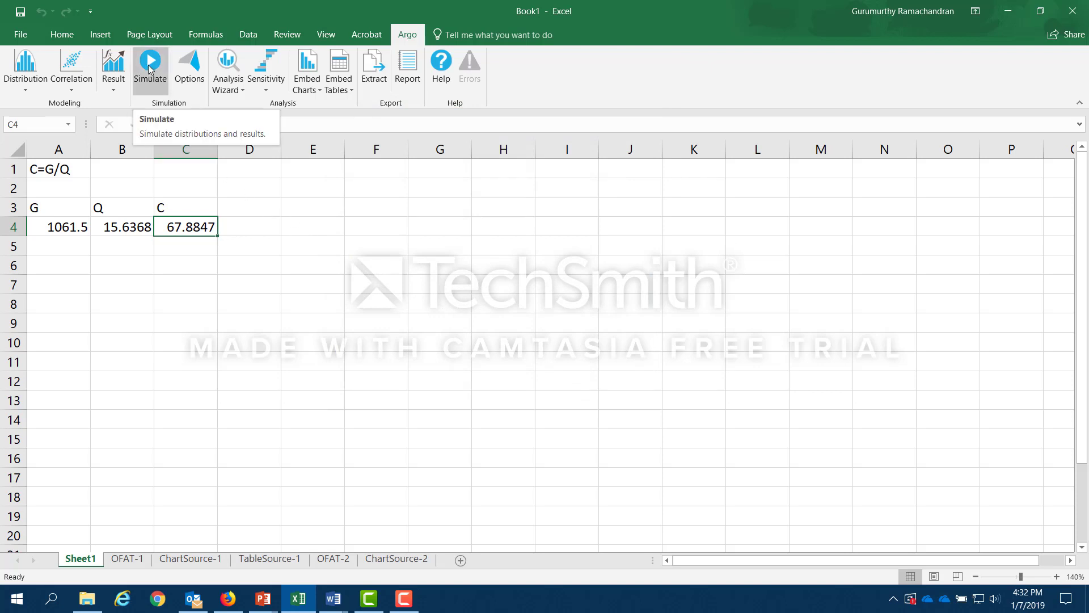
- Run the simulation and open the analysis charts for distributions A4 and B4 and result C4
{"action": "left_click", "coordinate": [151, 67]}
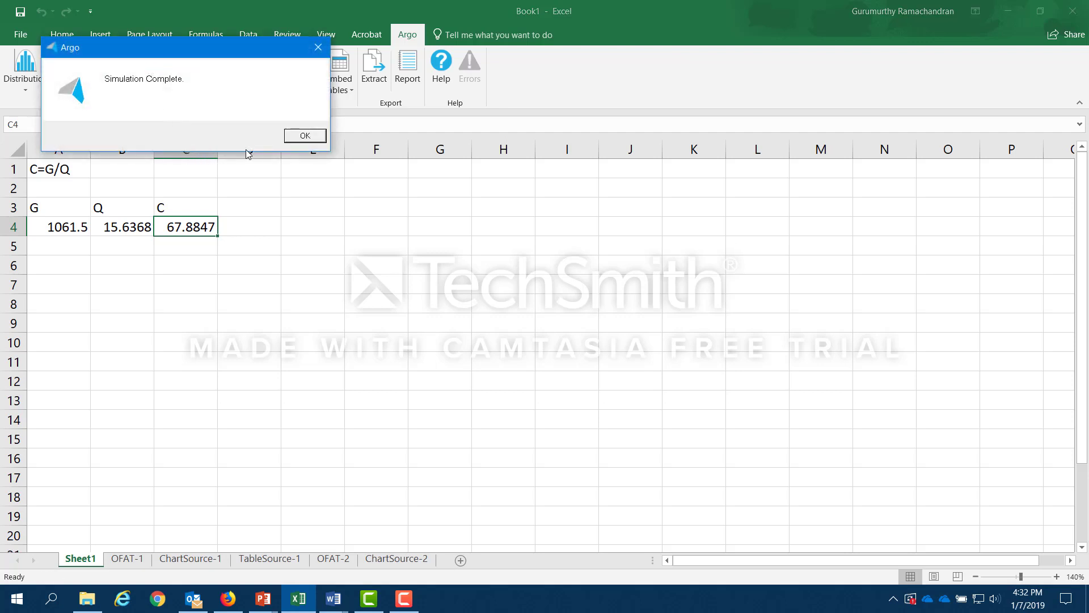
{"action": "left_click", "coordinate": [305, 136]}
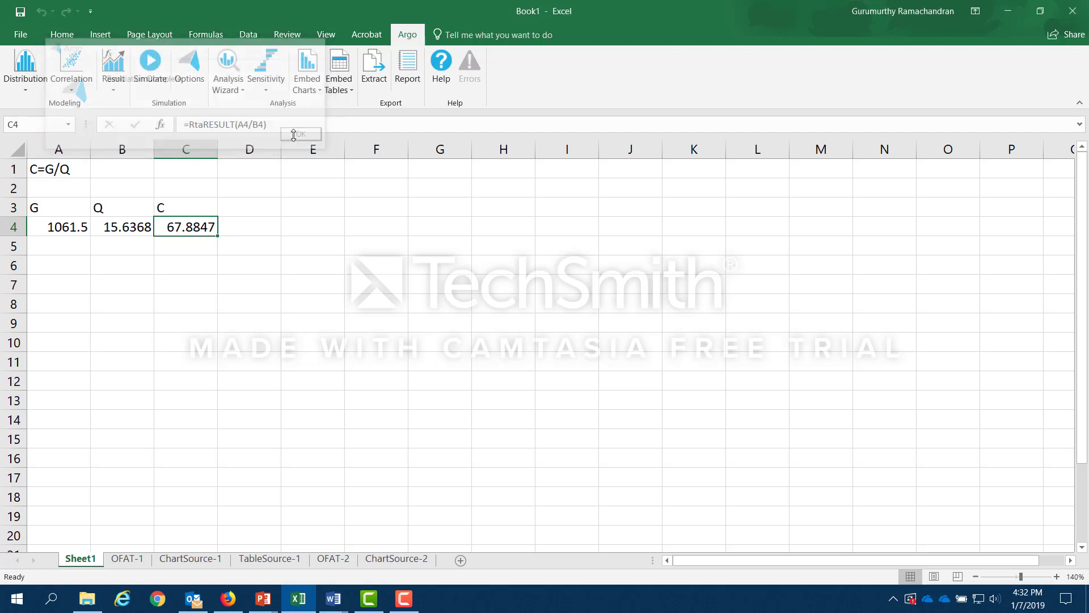
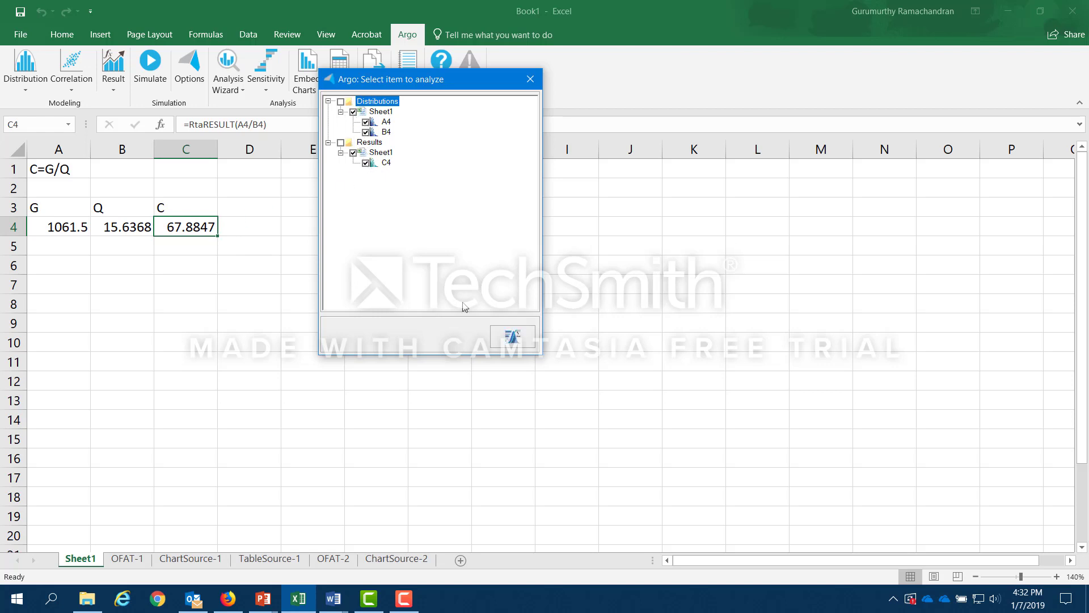
{"action": "left_click", "coordinate": [510, 339]}
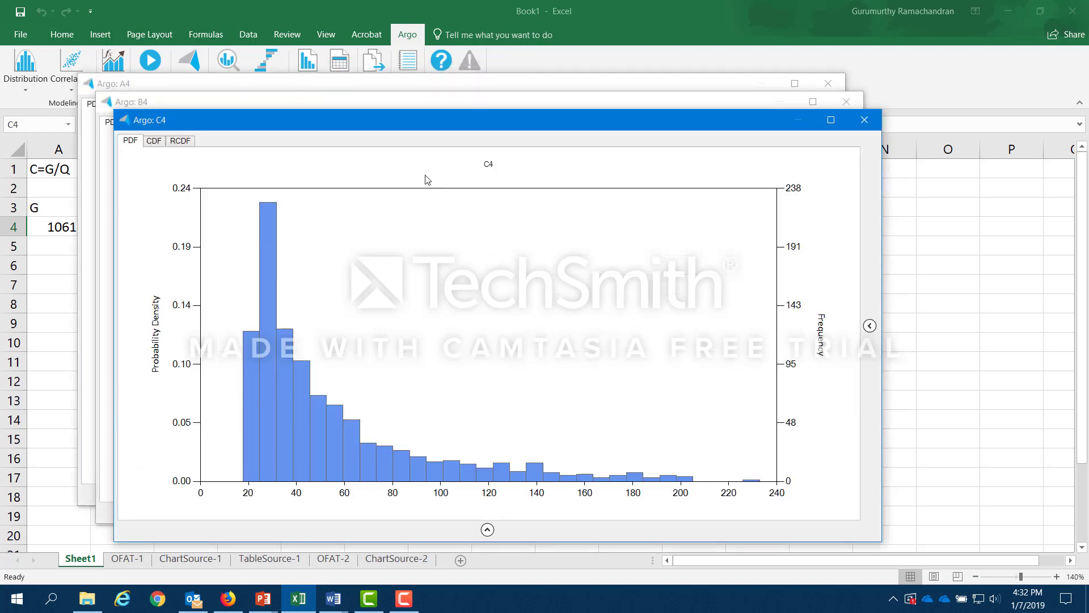
- Spread out the C4, B4 and A4 chart windows, uncovering the worksheet cells and bringing the A4 histogram to the front
{"action": "left_click_drag", "start_coordinate": [400, 121], "coordinate": [652, 210]}
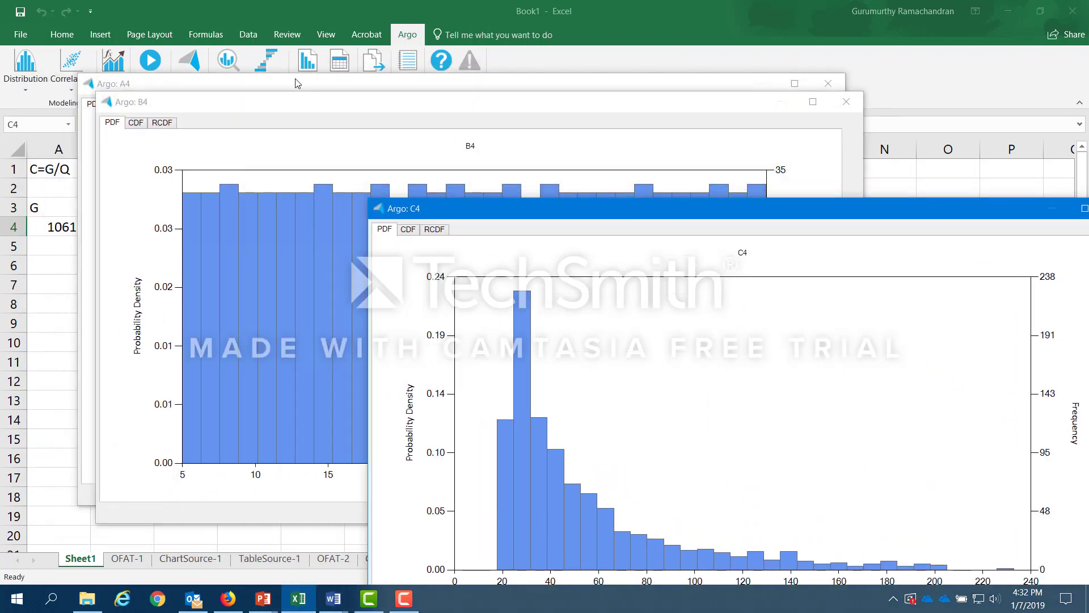
{"action": "left_click", "coordinate": [248, 84]}
{"action": "left_click_drag", "start_coordinate": [237, 83], "coordinate": [322, 89]}
{"action": "left_click_drag", "start_coordinate": [138, 101], "coordinate": [380, 113]}
{"action": "left_click_drag", "start_coordinate": [244, 90], "coordinate": [380, 88]}
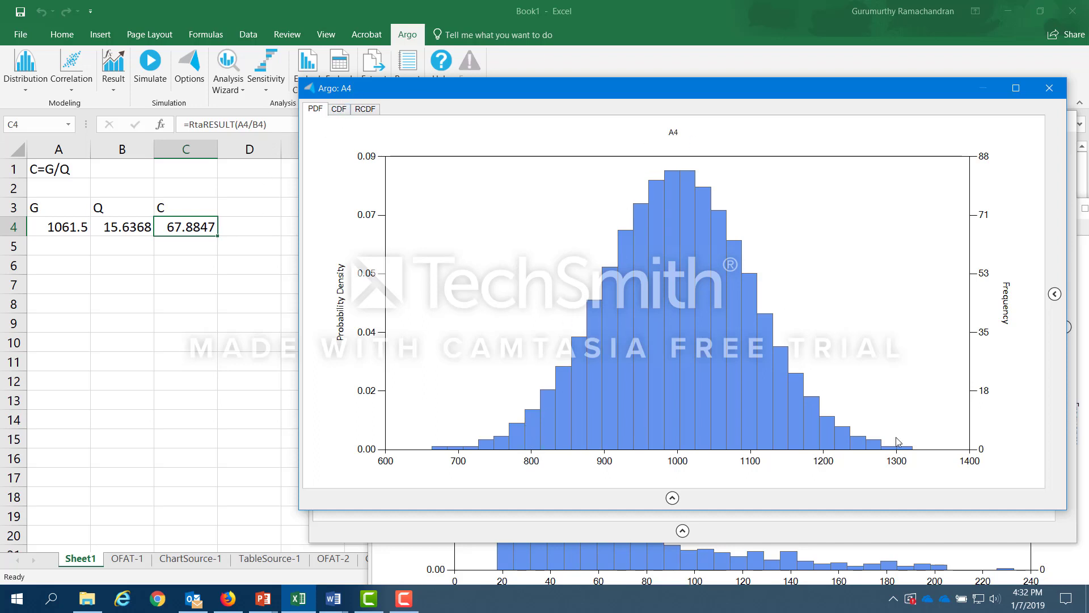
- Compare the A4 and B4 histograms with the distribution formulas in their worksheet cells
{"action": "left_click", "coordinate": [59, 228]}
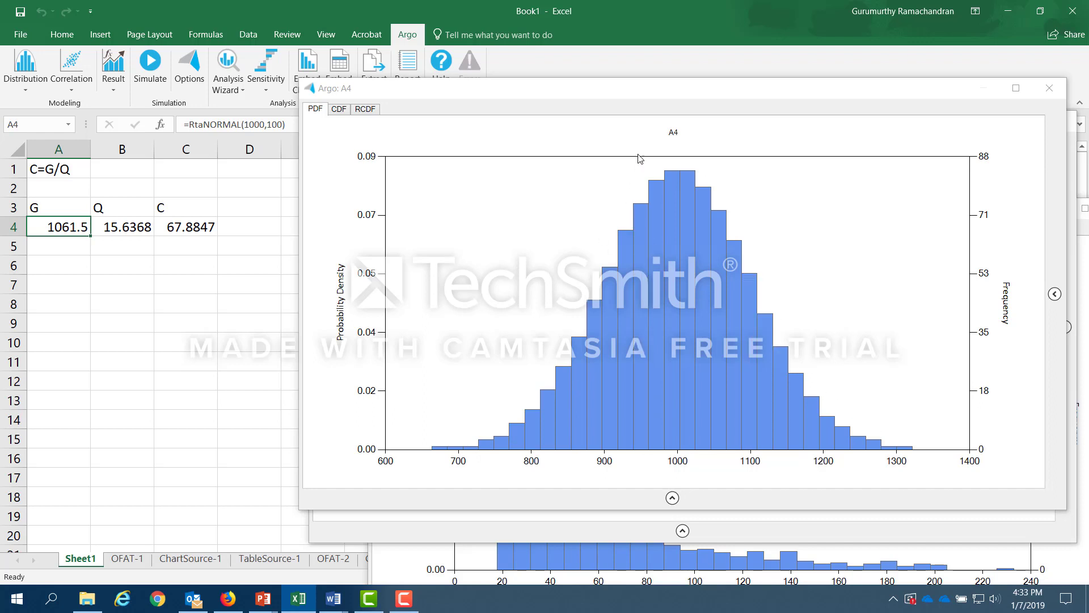
{"action": "left_click_drag", "start_coordinate": [658, 89], "coordinate": [609, 100]}
{"action": "left_click", "coordinate": [1028, 152]}
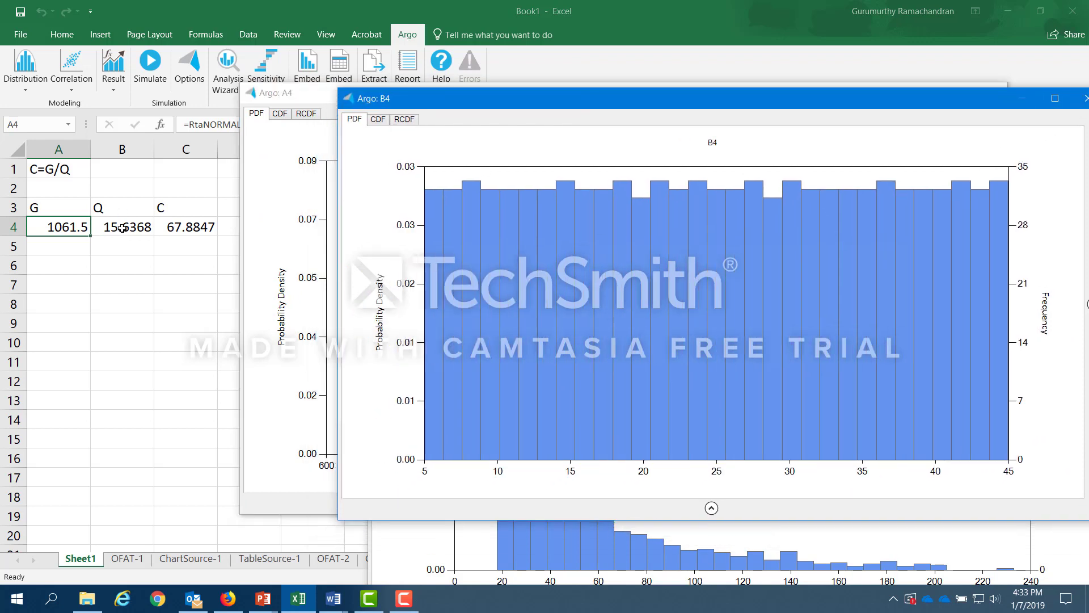
{"action": "left_click", "coordinate": [122, 229]}
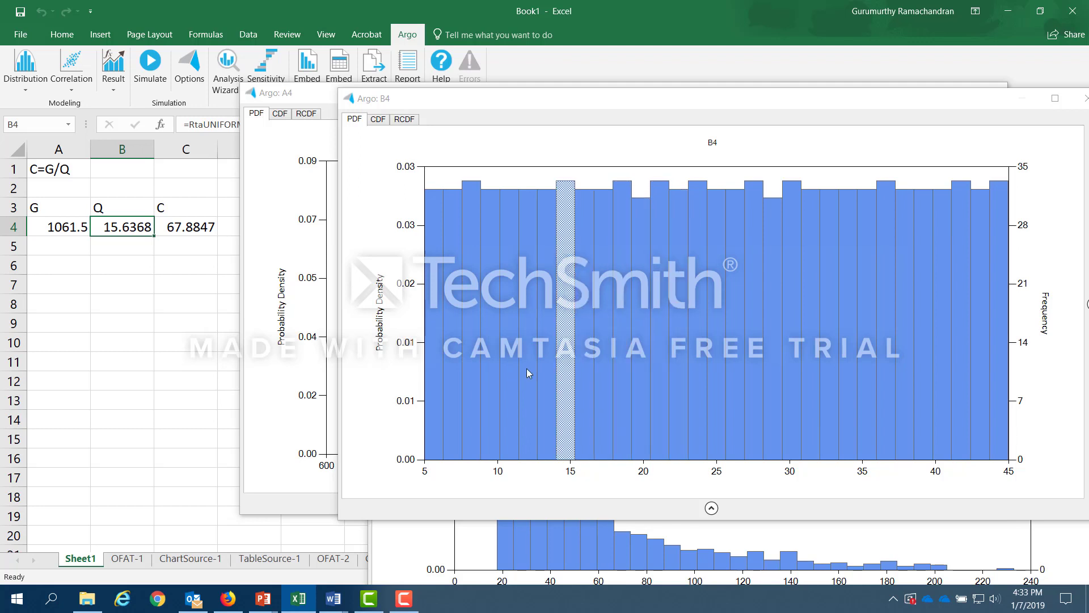
- Bring the C4 result histogram to the front beside the worksheet values and examine its shape
{"action": "left_click", "coordinate": [415, 547]}
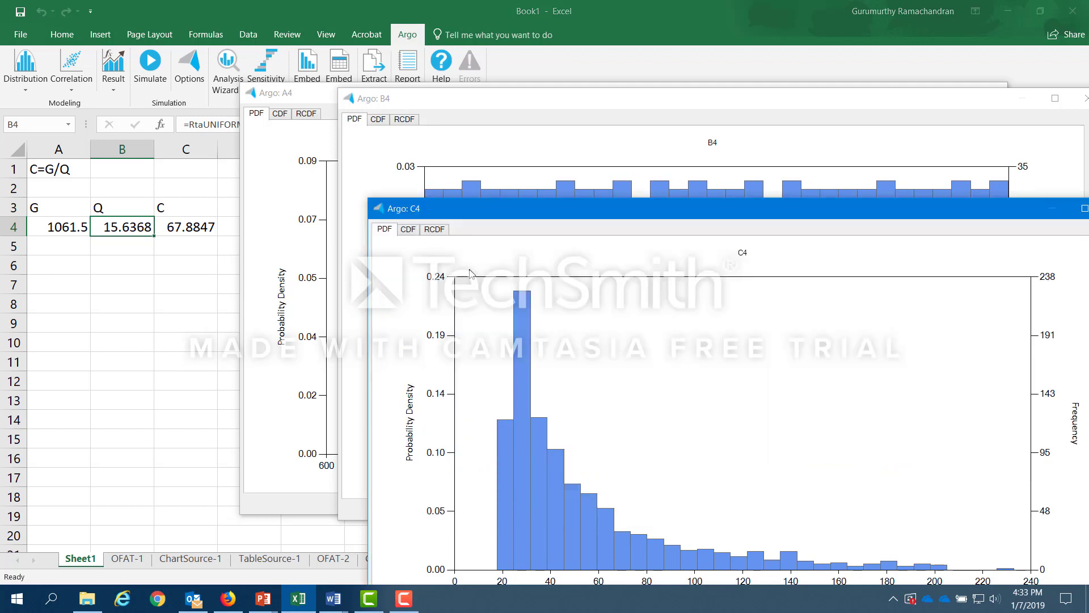
{"action": "left_click_drag", "start_coordinate": [477, 218], "coordinate": [402, 94]}
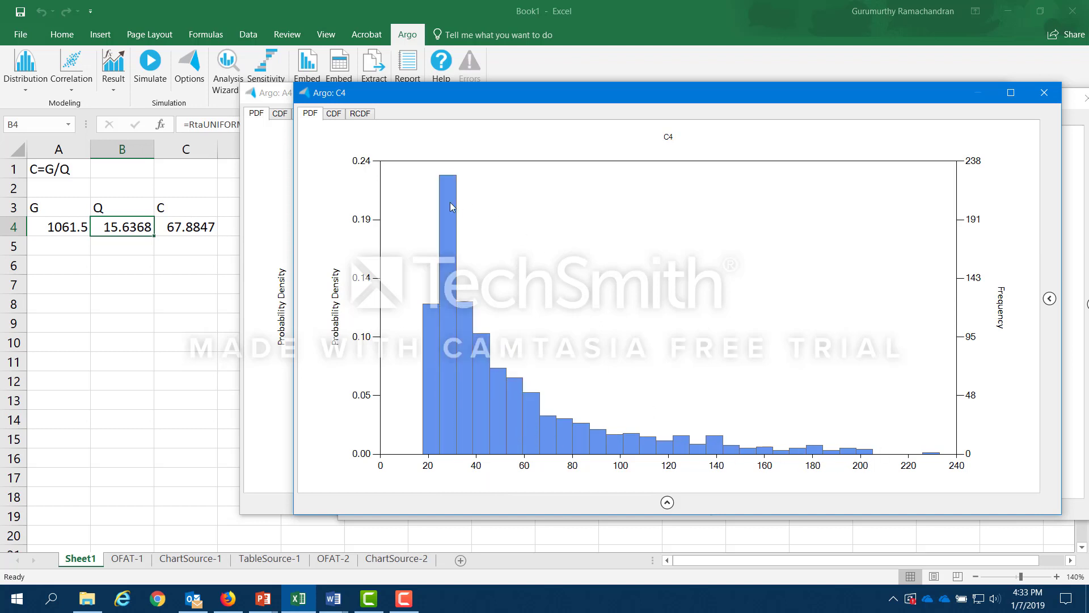
{"action": "mouse_move", "coordinate": [429, 423]}
- Close the C4, B4 and A4 analysis chart windows to return to the worksheet
{"action": "left_click", "coordinate": [1044, 93]}
{"action": "left_click_drag", "start_coordinate": [983, 100], "coordinate": [807, 102]}
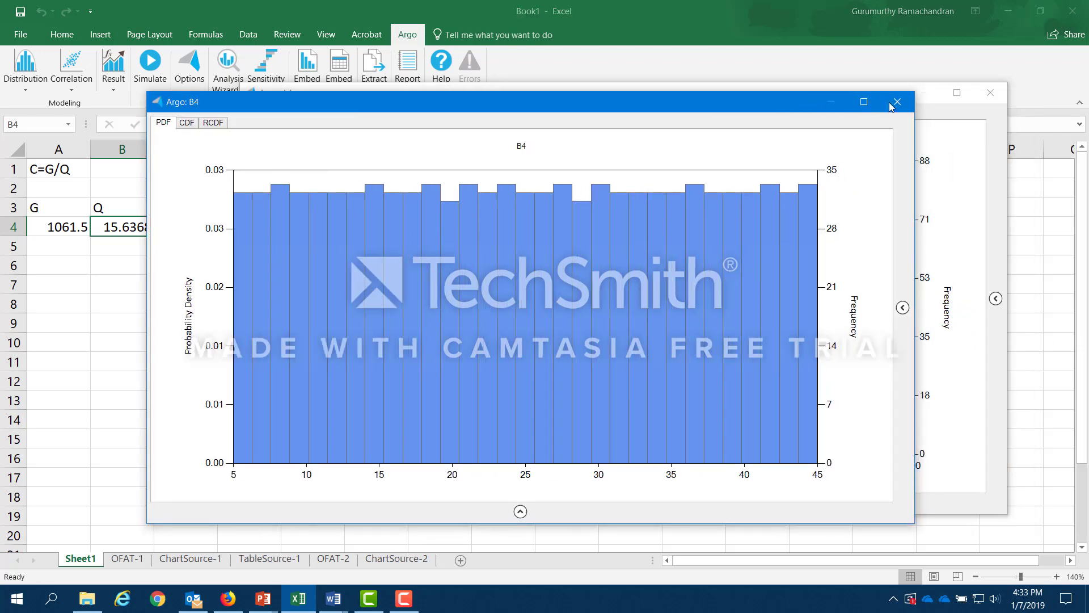
{"action": "left_click", "coordinate": [900, 102]}
{"action": "left_click", "coordinate": [990, 92]}
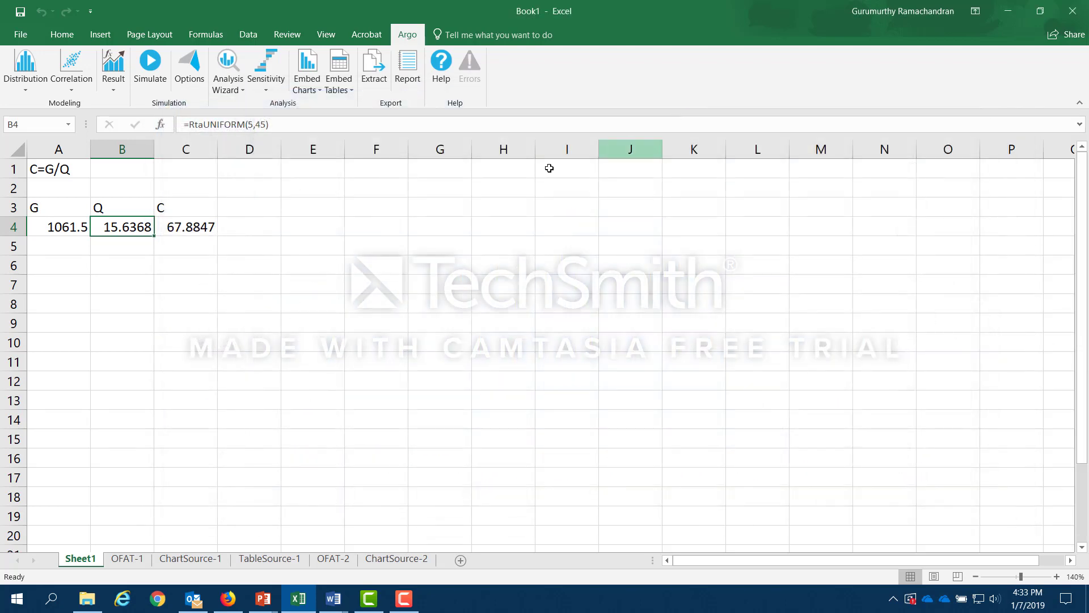
- Run a sensitivity analysis of result C4 against distributions A4 and B4, with MEDIAN base case, percentile interval 25 and top distributions 5
{"action": "left_click", "coordinate": [265, 91]}
{"action": "left_click", "coordinate": [280, 148]}
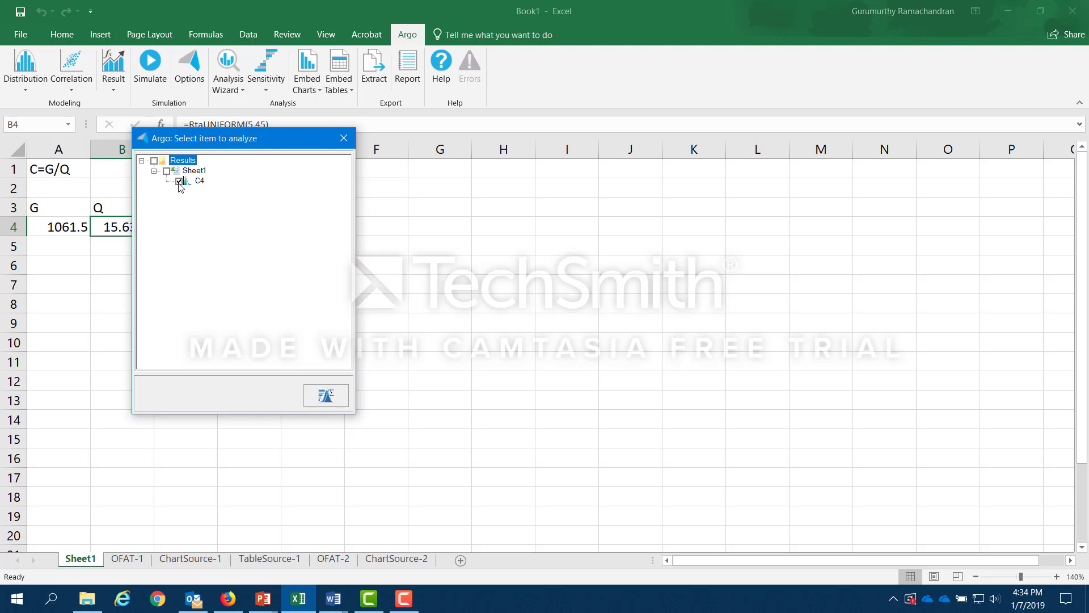
{"action": "left_click", "coordinate": [321, 400]}
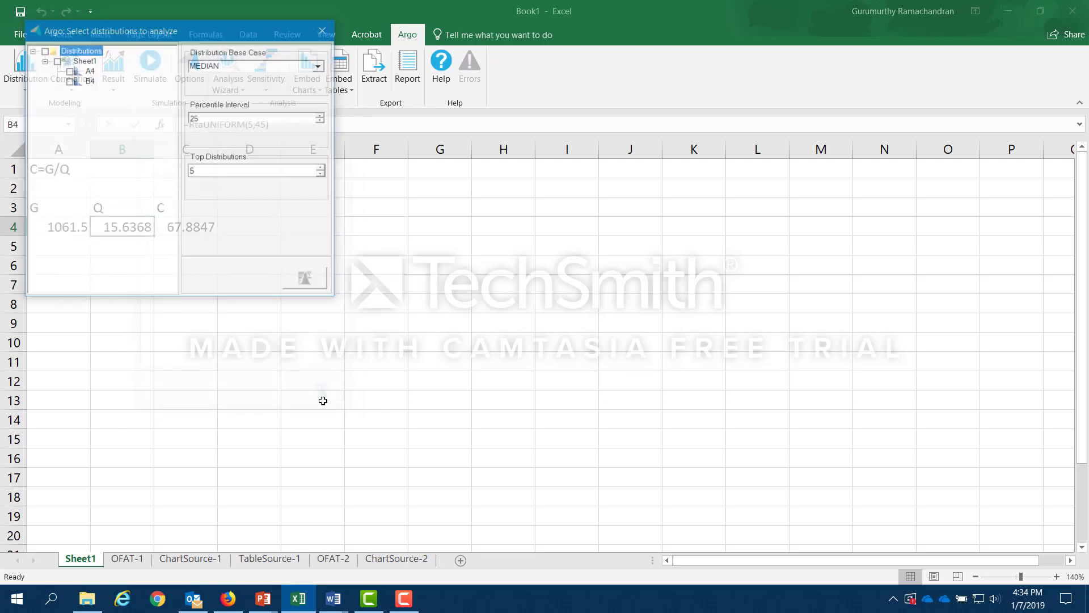
{"action": "left_click", "coordinate": [68, 71]}
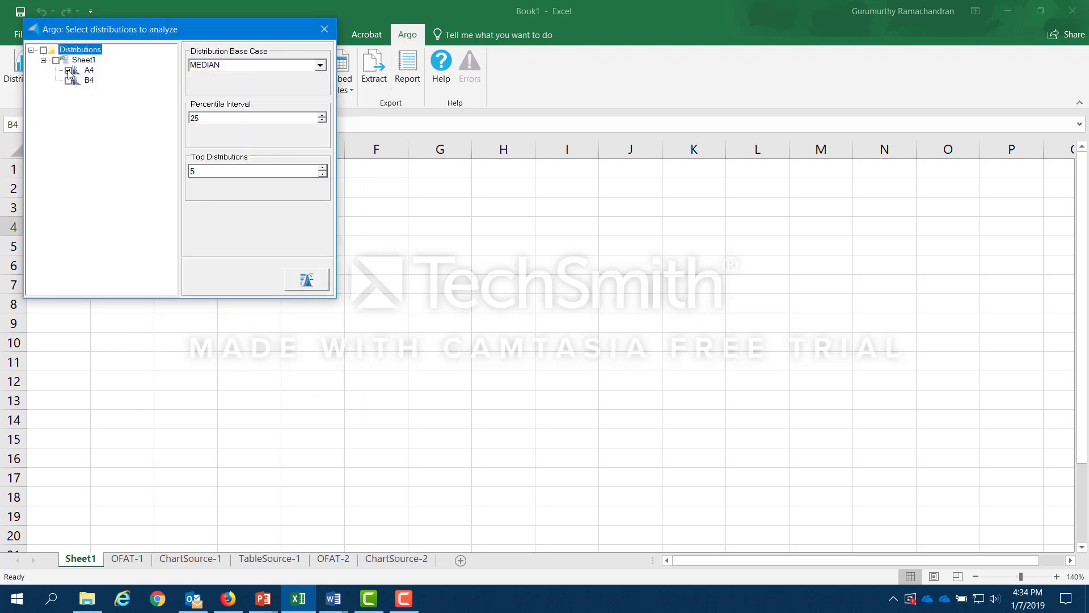
{"action": "left_click", "coordinate": [304, 281]}
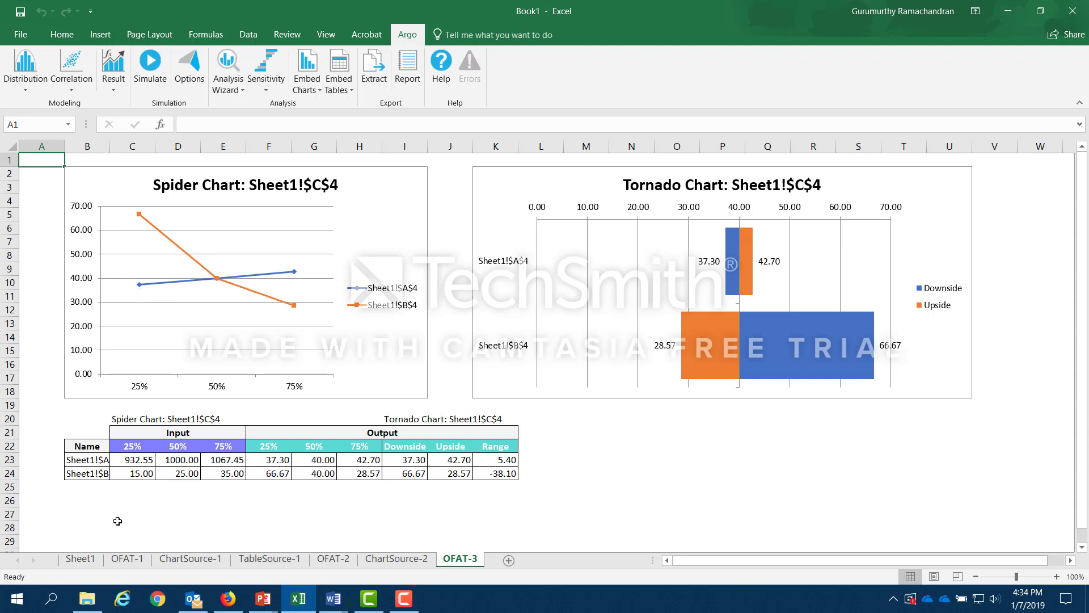
- Examine the 25% and 75% input and output values for A4 and B4 in the sensitivity table
{"action": "left_click", "coordinate": [129, 461]}
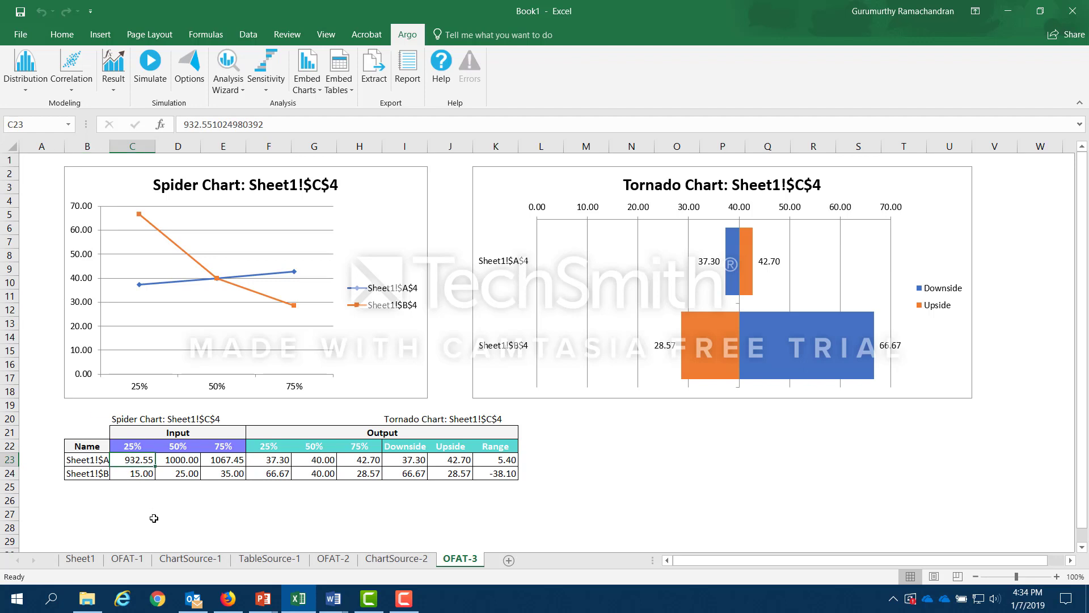
{"action": "left_click", "coordinate": [227, 462]}
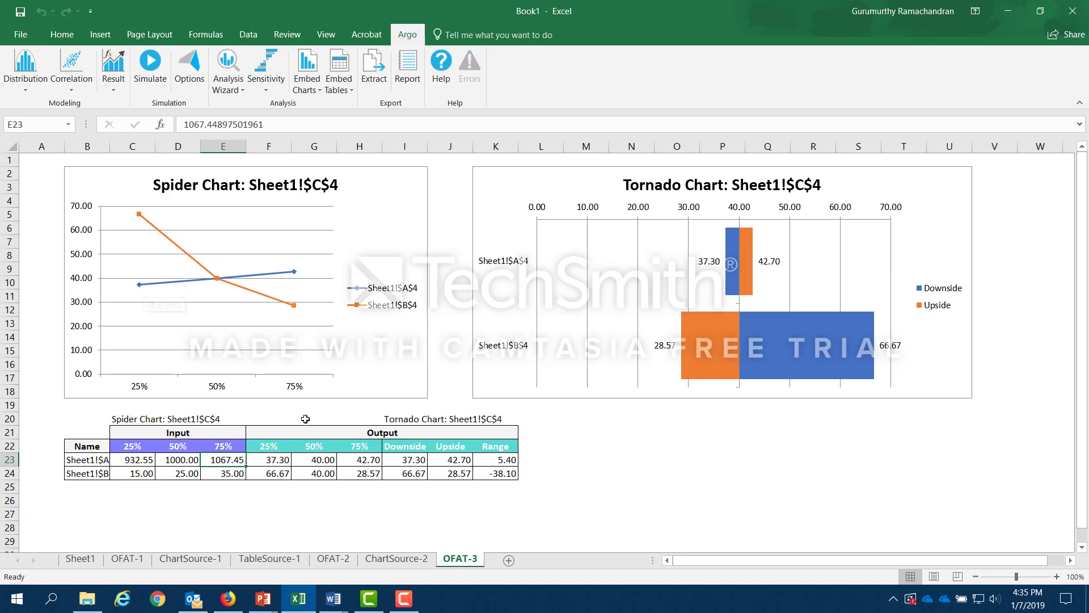
{"action": "left_click", "coordinate": [268, 455]}
{"action": "left_click", "coordinate": [354, 459]}
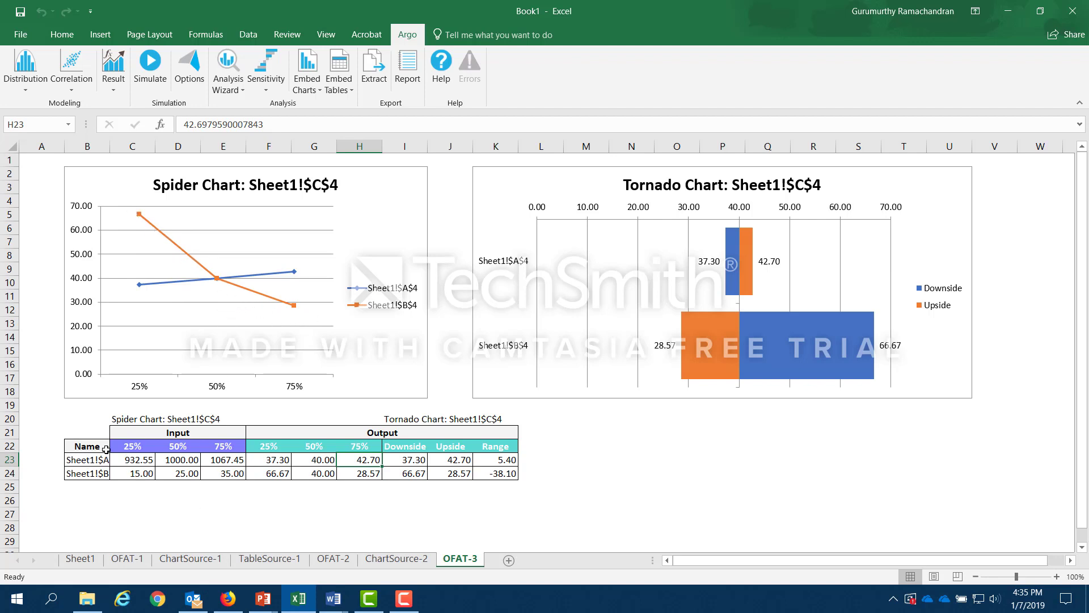
{"action": "left_click", "coordinate": [135, 474]}
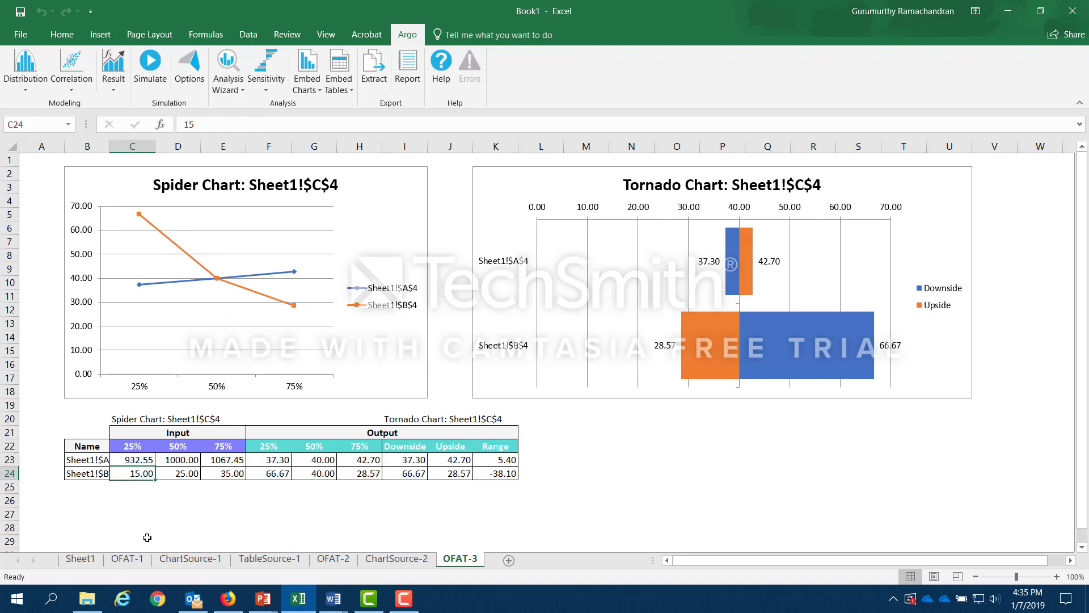
{"action": "left_click", "coordinate": [229, 475]}
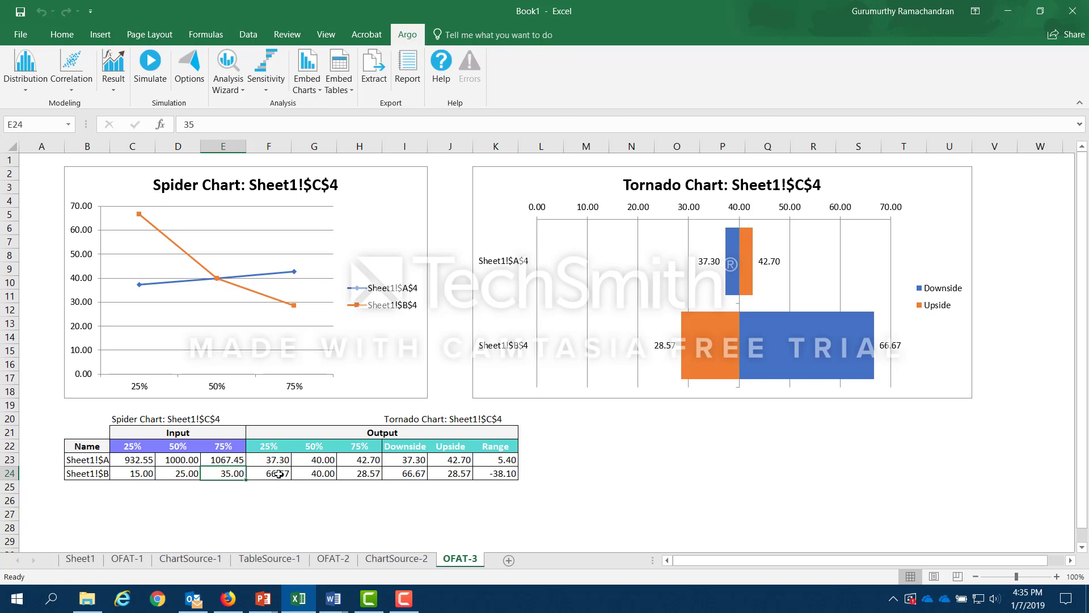
{"action": "left_click", "coordinate": [276, 475]}
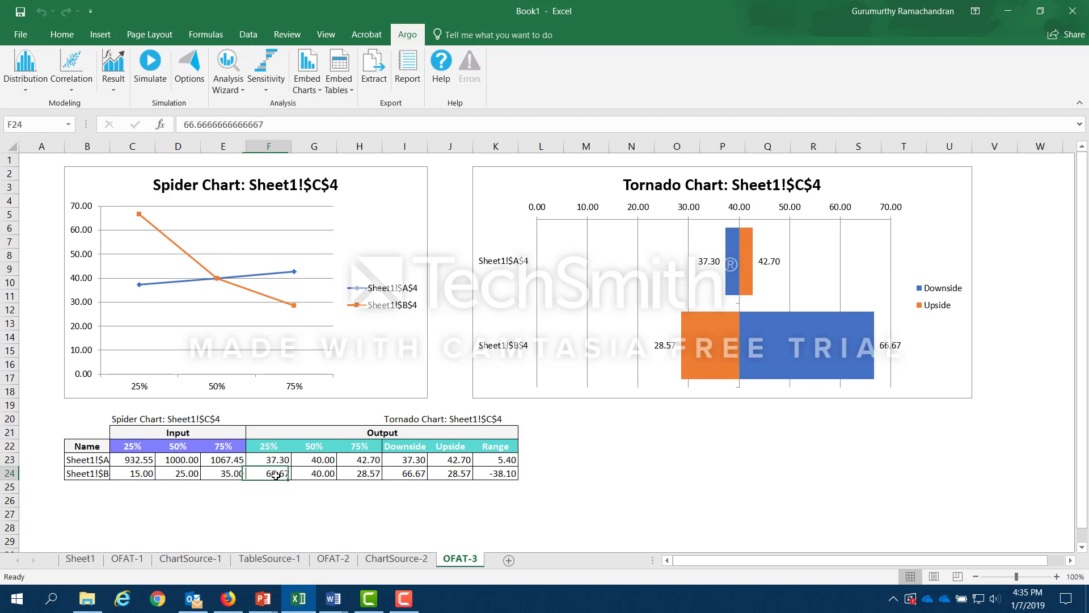
{"action": "left_click", "coordinate": [366, 475]}
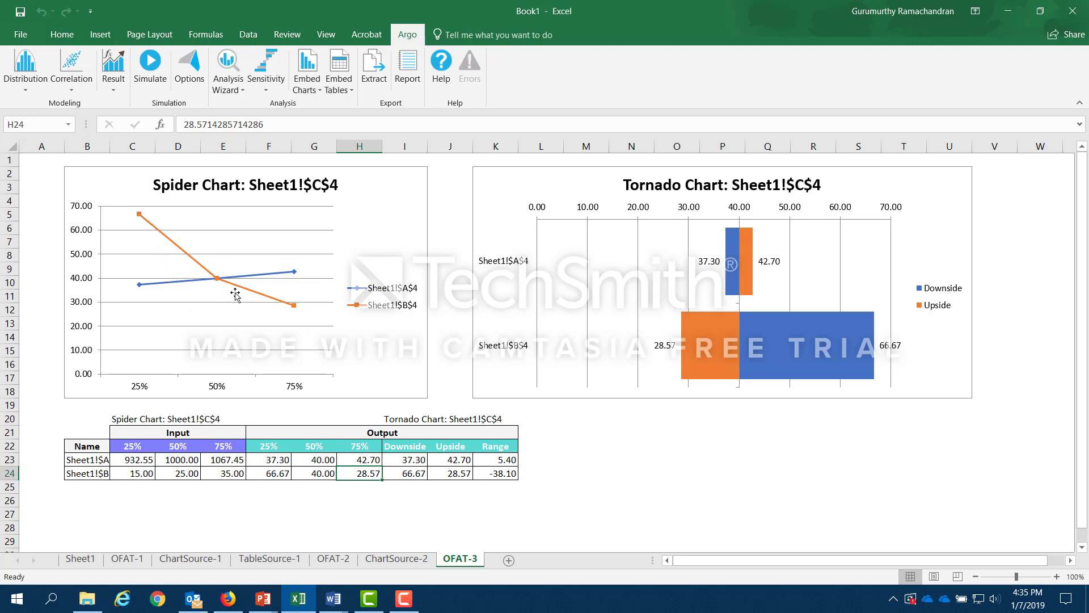
- Compare the spider and tornado charts with A4's output percentiles and range in the sensitivity table
{"action": "mouse_move", "coordinate": [144, 224]}
{"action": "mouse_move", "coordinate": [731, 278]}
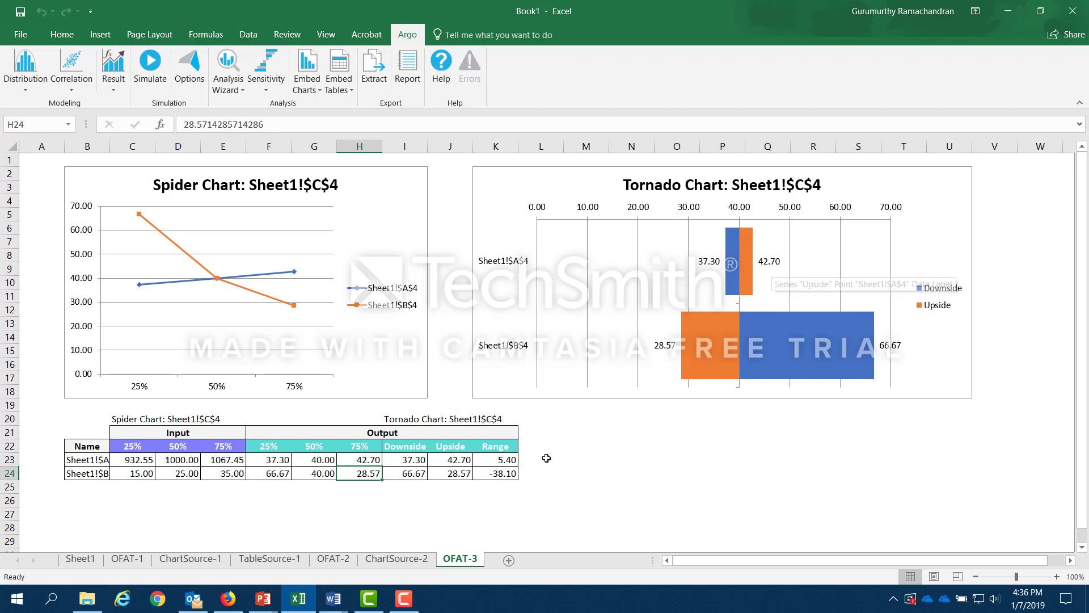
{"action": "left_click", "coordinate": [276, 462]}
{"action": "left_click", "coordinate": [365, 461]}
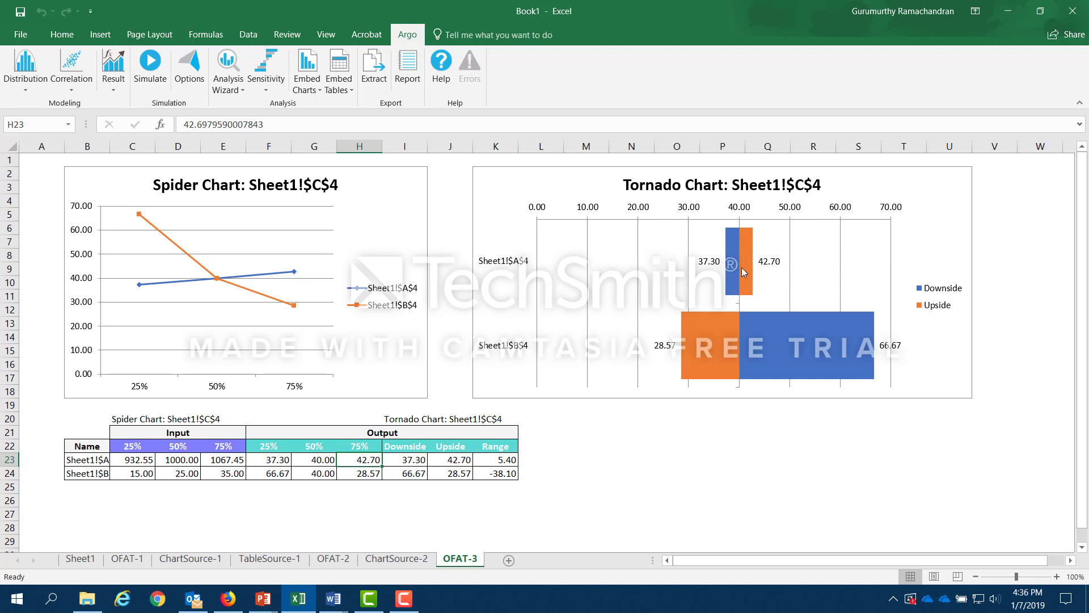
{"action": "left_click", "coordinate": [502, 462]}
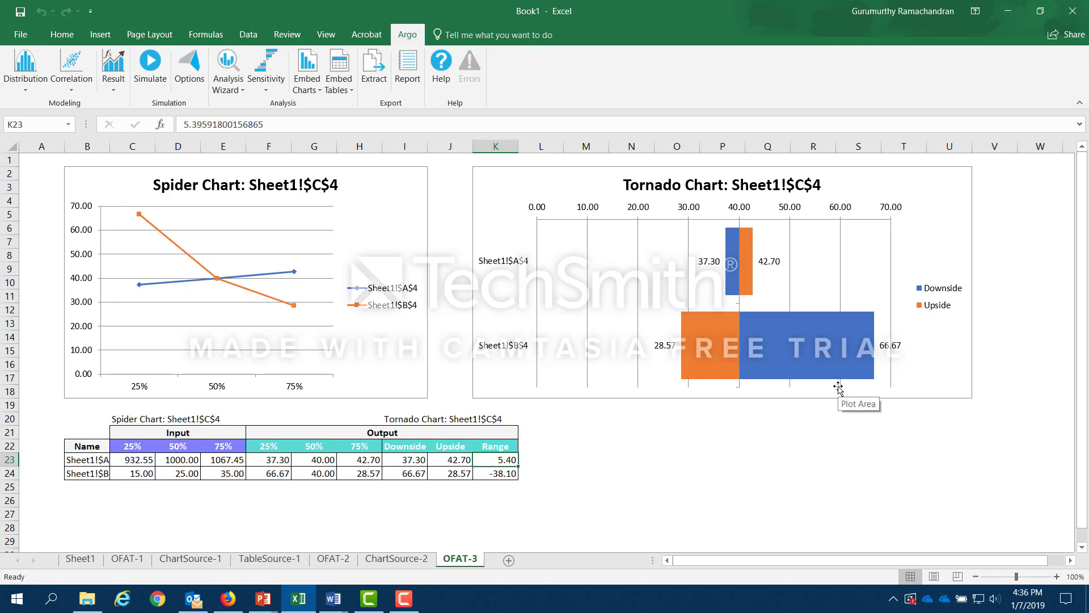
{"action": "mouse_move", "coordinate": [843, 343]}
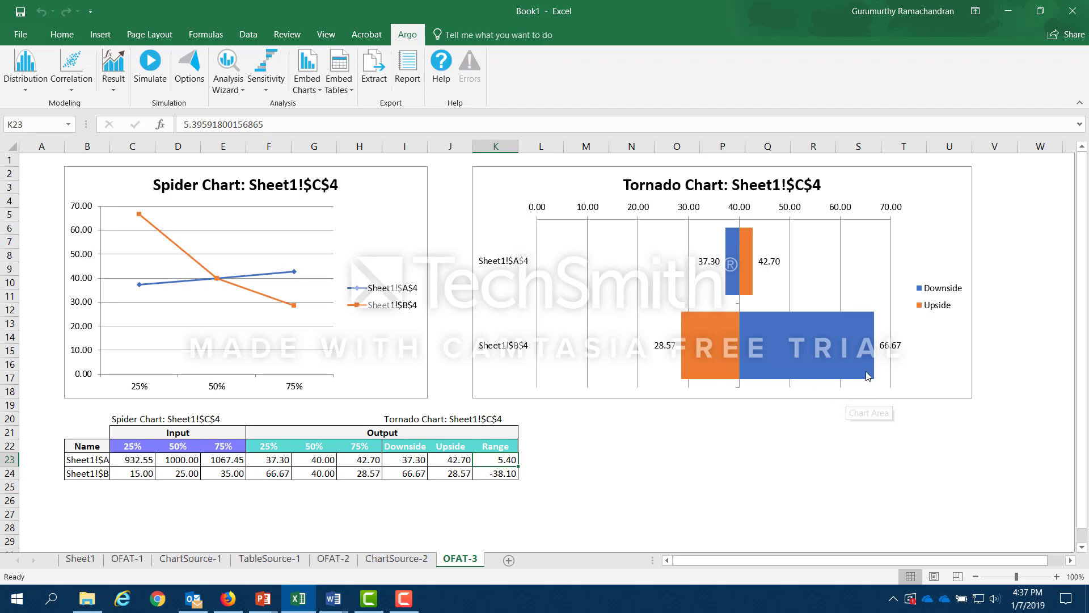
{"action": "mouse_move", "coordinate": [773, 366]}
- Embed dynamic histogram and cumulative probability charts for distributions A4 and B4 and result C4
{"action": "left_click", "coordinate": [310, 73]}
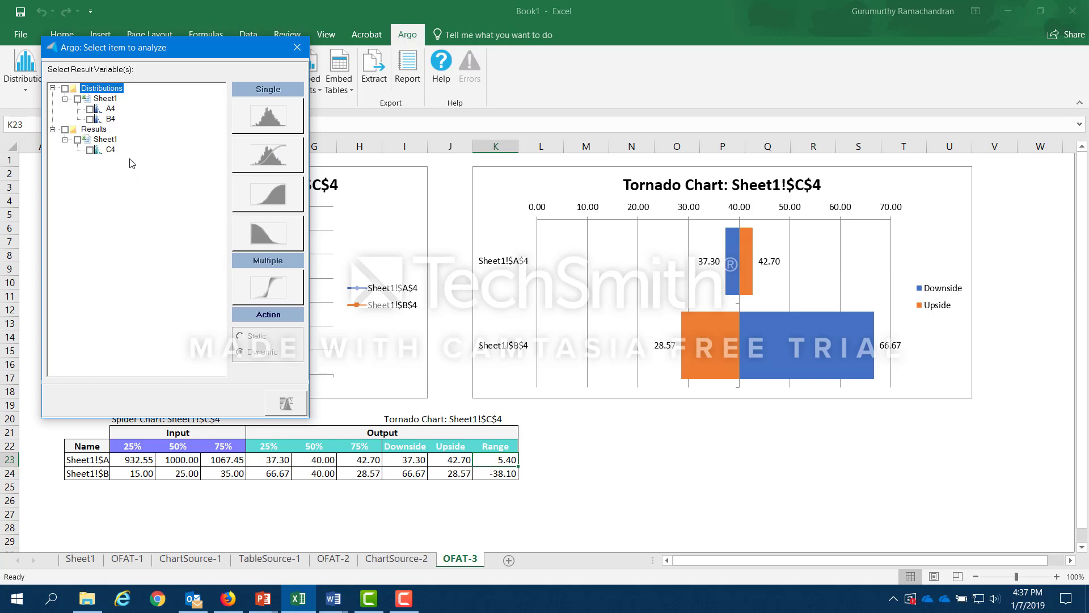
{"action": "left_click", "coordinate": [89, 110]}
{"action": "left_click", "coordinate": [90, 119]}
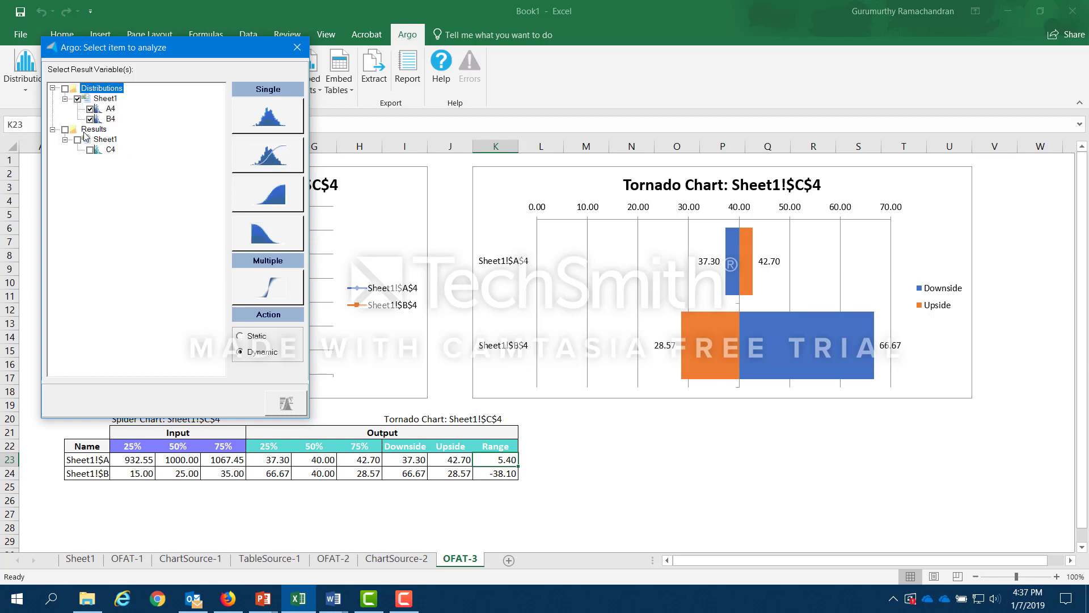
{"action": "left_click", "coordinate": [78, 140]}
{"action": "left_click", "coordinate": [261, 126]}
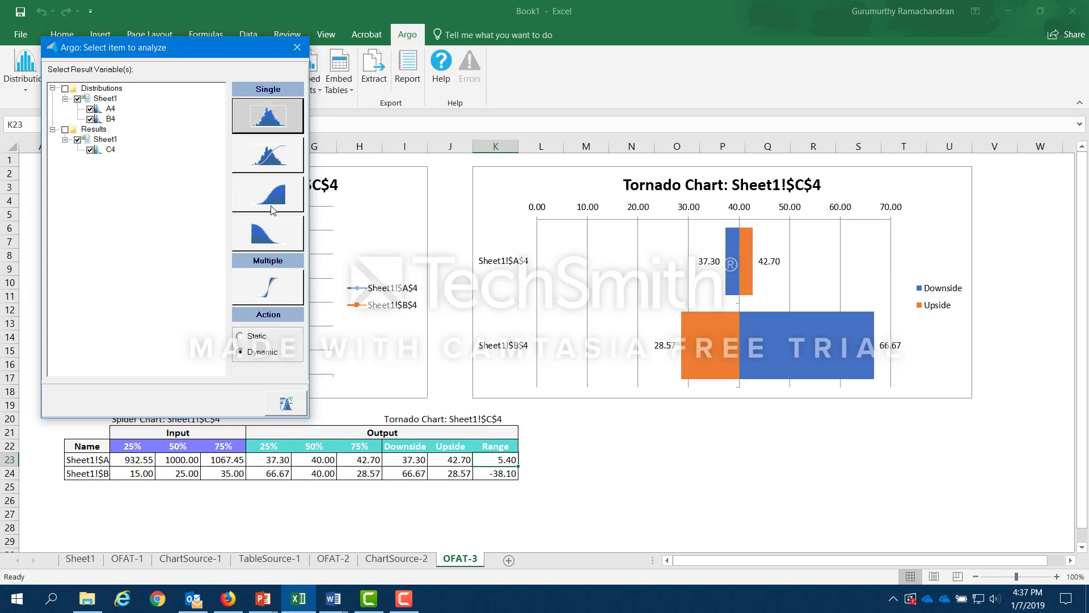
{"action": "left_click", "coordinate": [278, 194]}
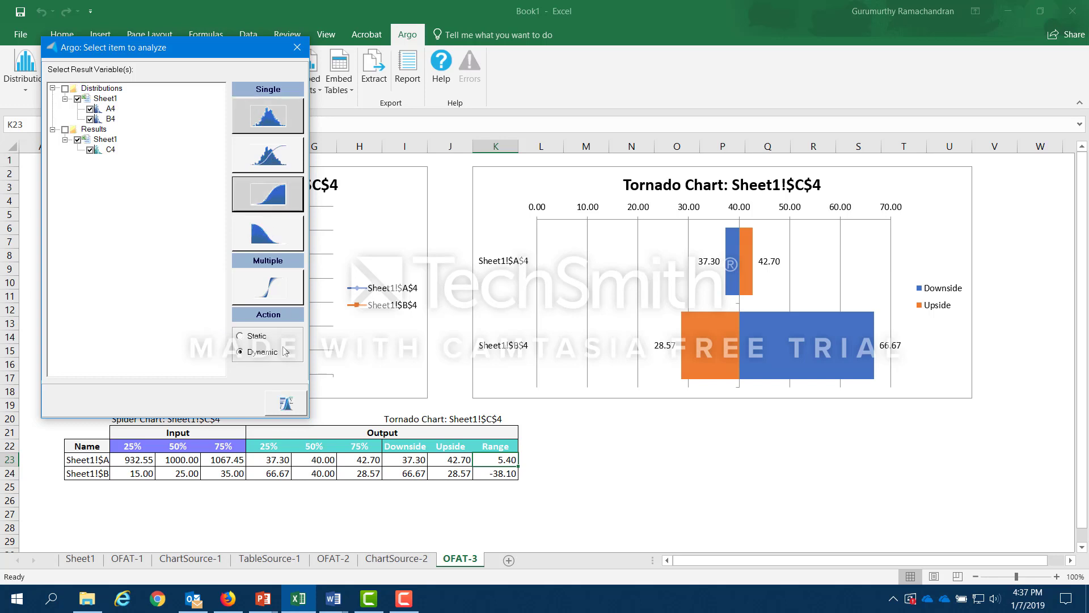
{"action": "left_click", "coordinate": [286, 404]}
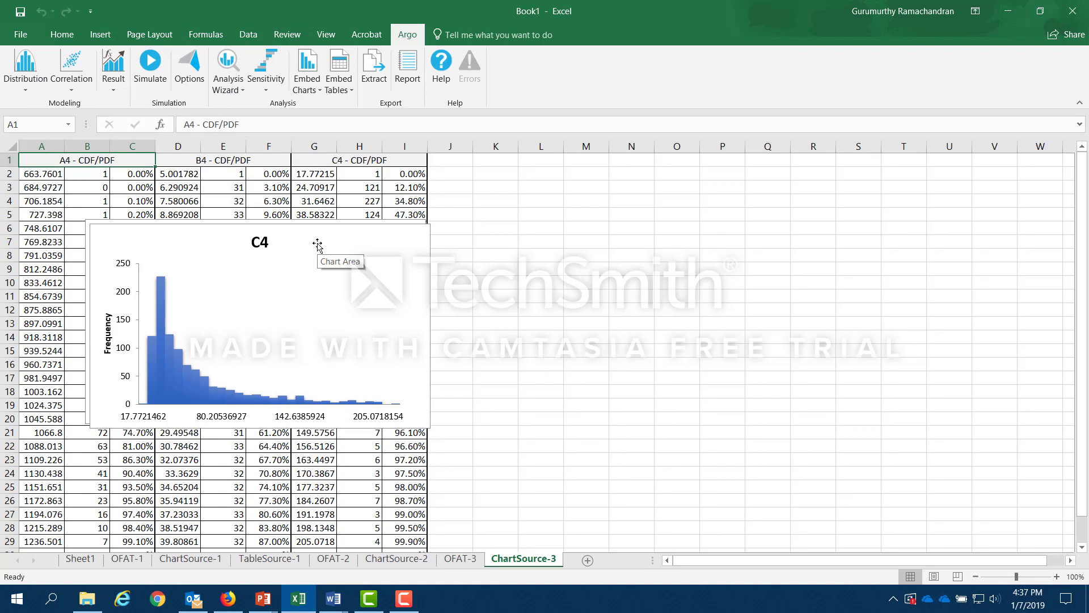
- Move the C4 frequency chart to columns P–W and the C4 cumulative probability chart beside it, starting around column J
{"action": "left_click_drag", "start_coordinate": [413, 229], "coordinate": [943, 178]}
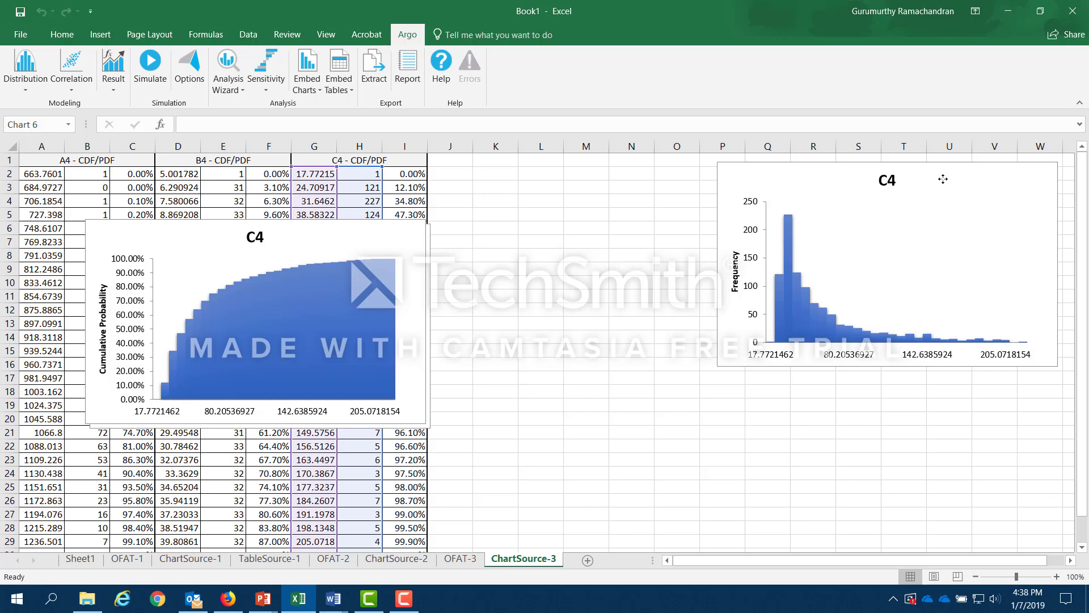
{"action": "left_click_drag", "start_coordinate": [307, 244], "coordinate": [545, 158]}
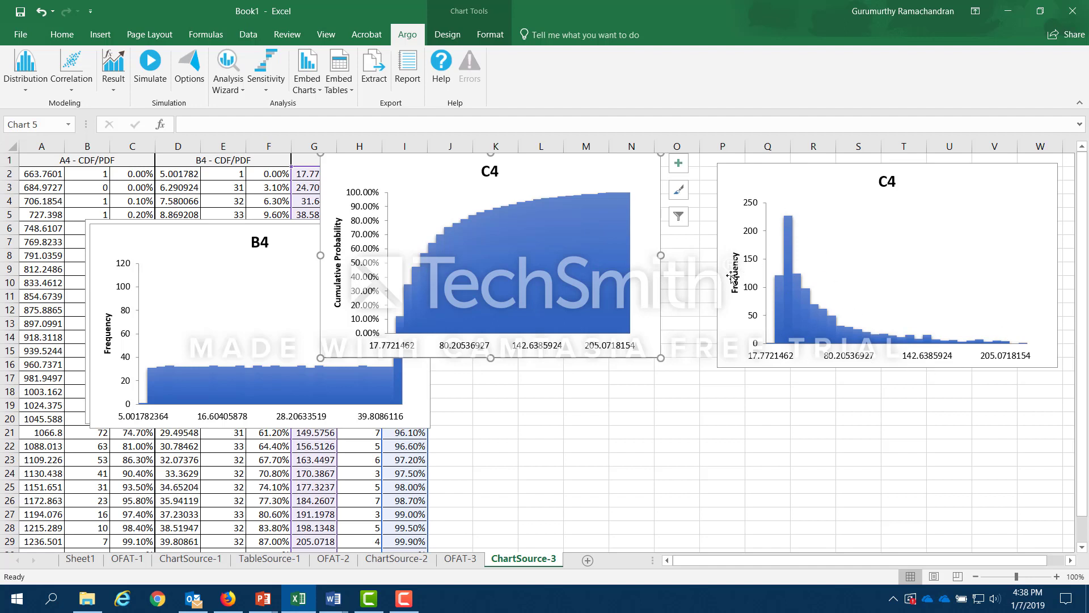
{"action": "left_click_drag", "start_coordinate": [521, 182], "coordinate": [597, 192]}
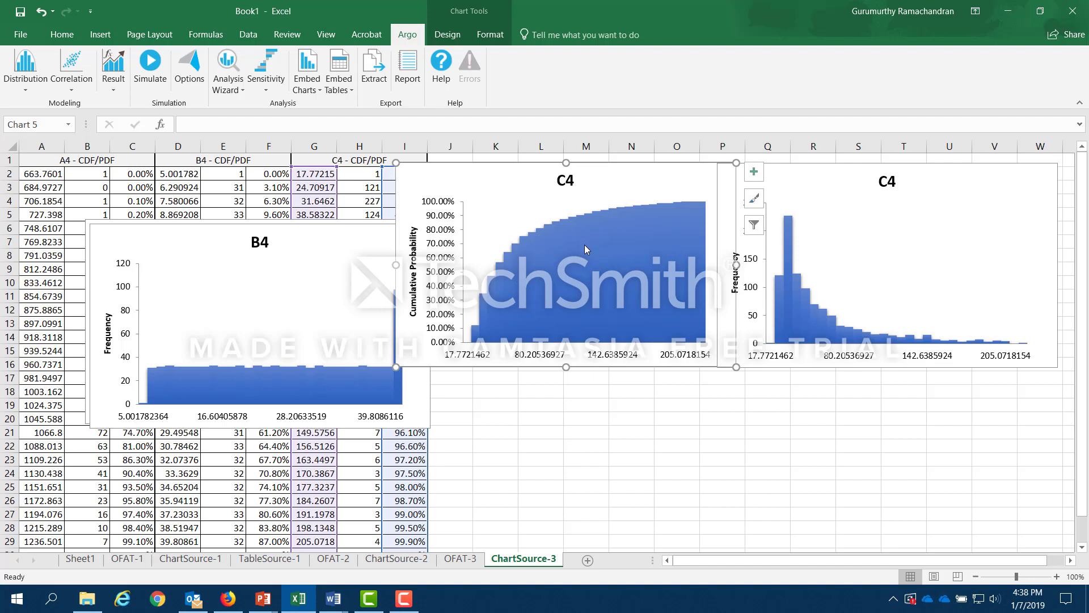
{"action": "mouse_move", "coordinate": [553, 264]}
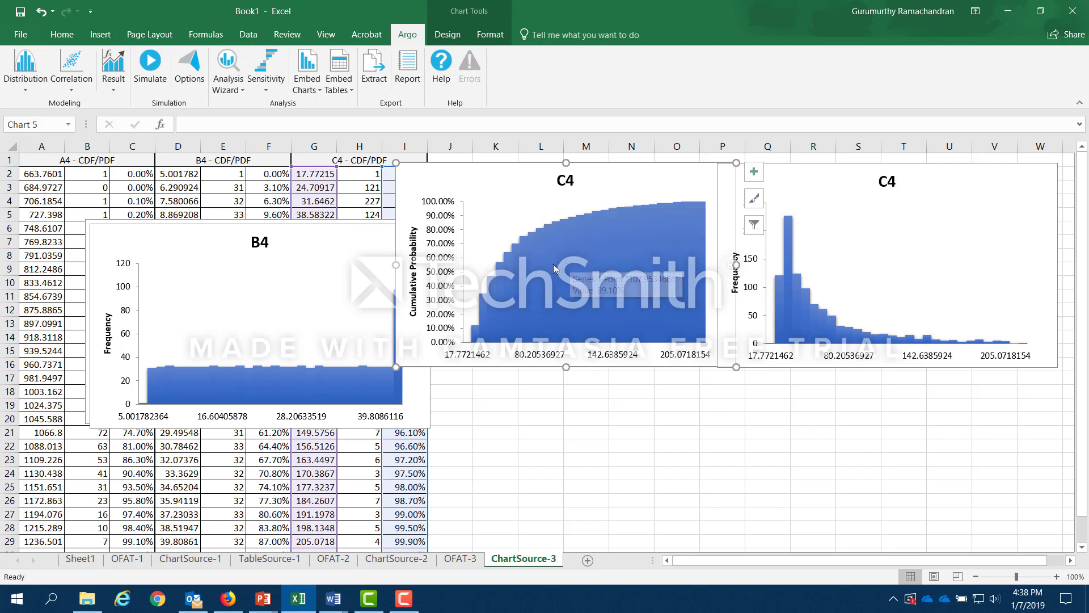
{"action": "left_click_drag", "start_coordinate": [599, 194], "coordinate": [645, 185]}
- Place the B4 frequency chart below the C4 frequency chart and the B4 cumulative probability chart beside it
{"action": "left_click", "coordinate": [412, 319]}
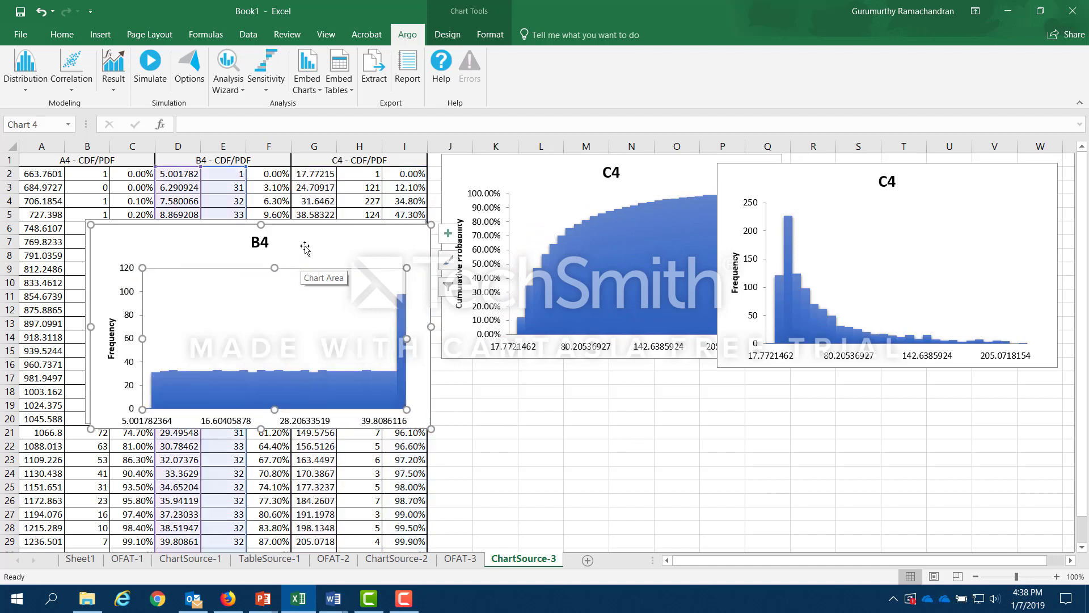
{"action": "key", "text": "ctrl+z"}
{"action": "left_click_drag", "start_coordinate": [316, 243], "coordinate": [992, 374]}
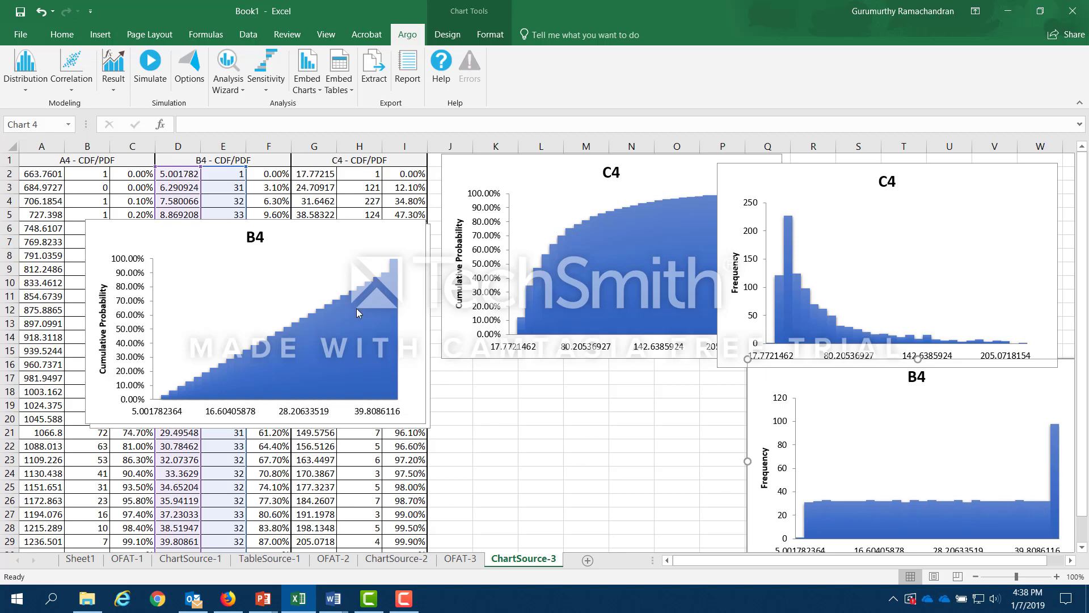
{"action": "left_click_drag", "start_coordinate": [280, 244], "coordinate": [512, 374]}
{"action": "left_click_drag", "start_coordinate": [583, 398], "coordinate": [730, 412]}
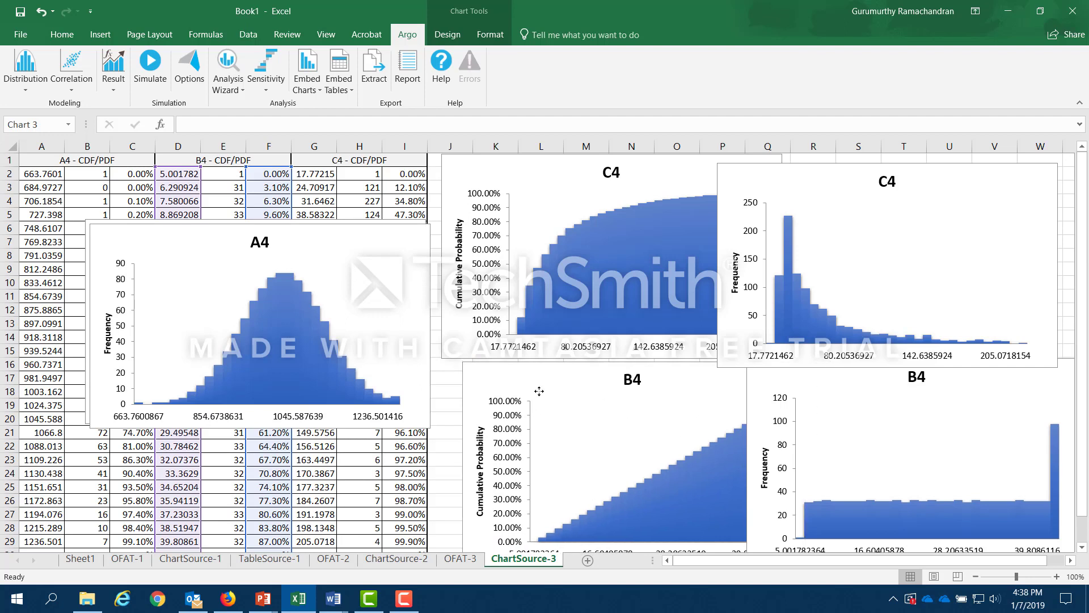
{"action": "left_click_drag", "start_coordinate": [618, 398], "coordinate": [555, 393]}
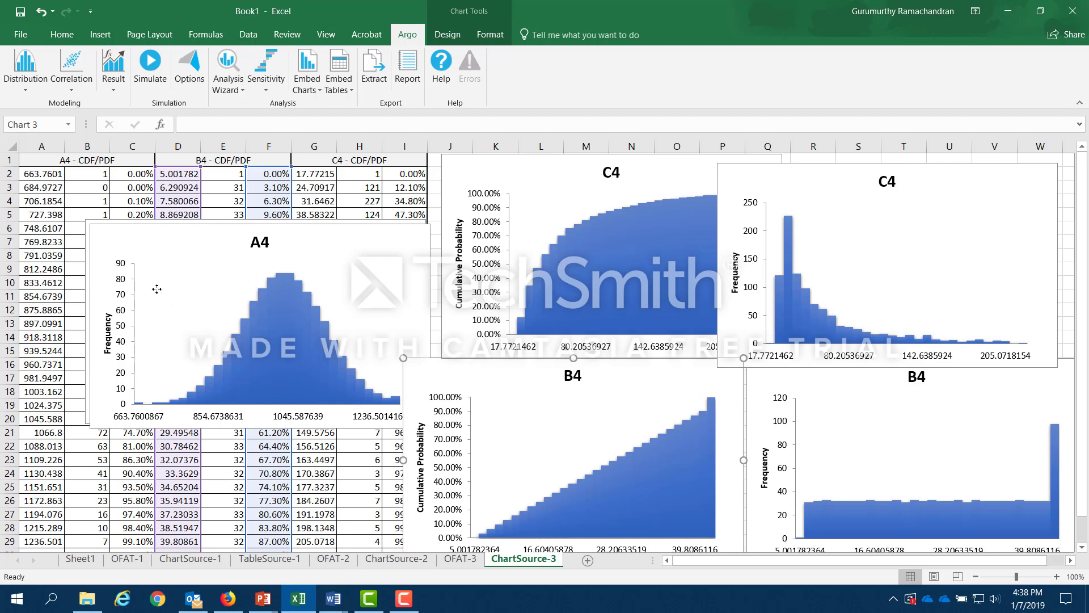
- Place the A4 frequency chart beside the lower B4 charts and move the A4 cumulative probability chart directly above it
{"action": "left_click_drag", "start_coordinate": [161, 270], "coordinate": [170, 379]}
{"action": "key", "text": "ctrl+z"}
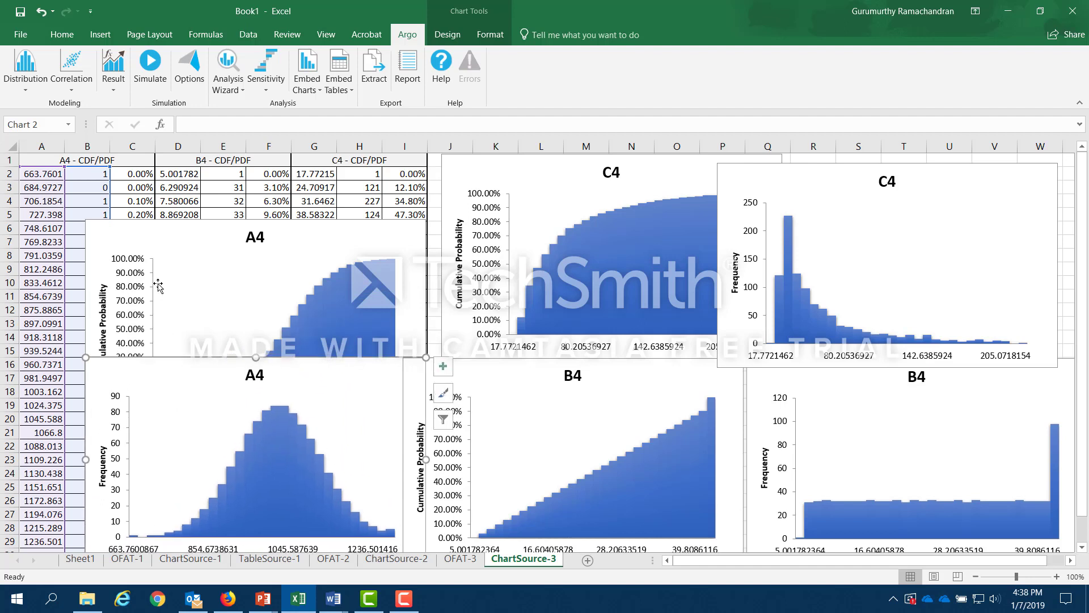
{"action": "left_click_drag", "start_coordinate": [172, 237], "coordinate": [168, 173]}
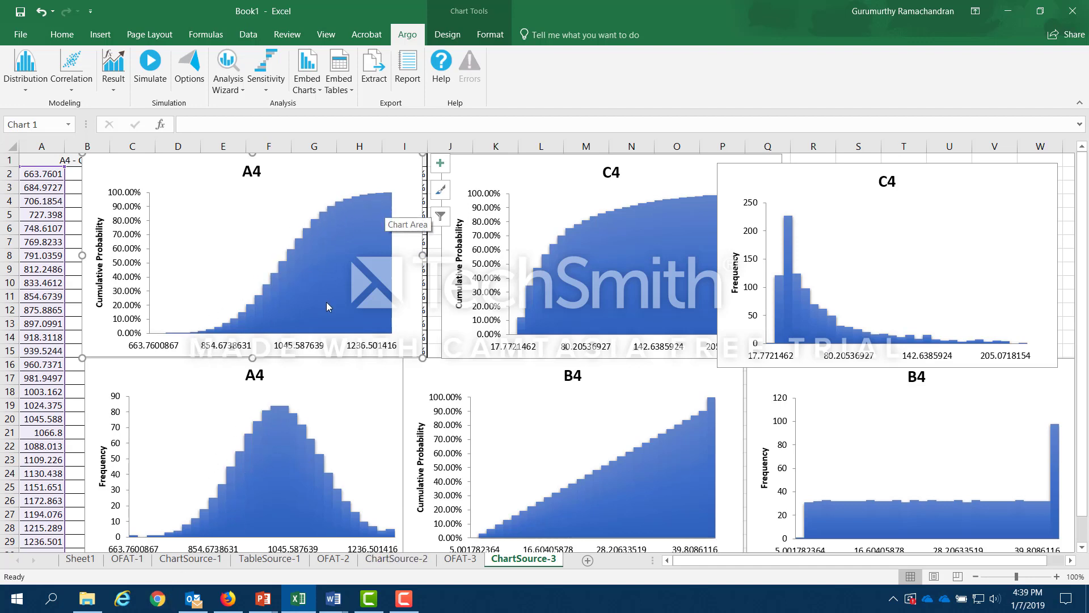
{"action": "mouse_move", "coordinate": [327, 307]}
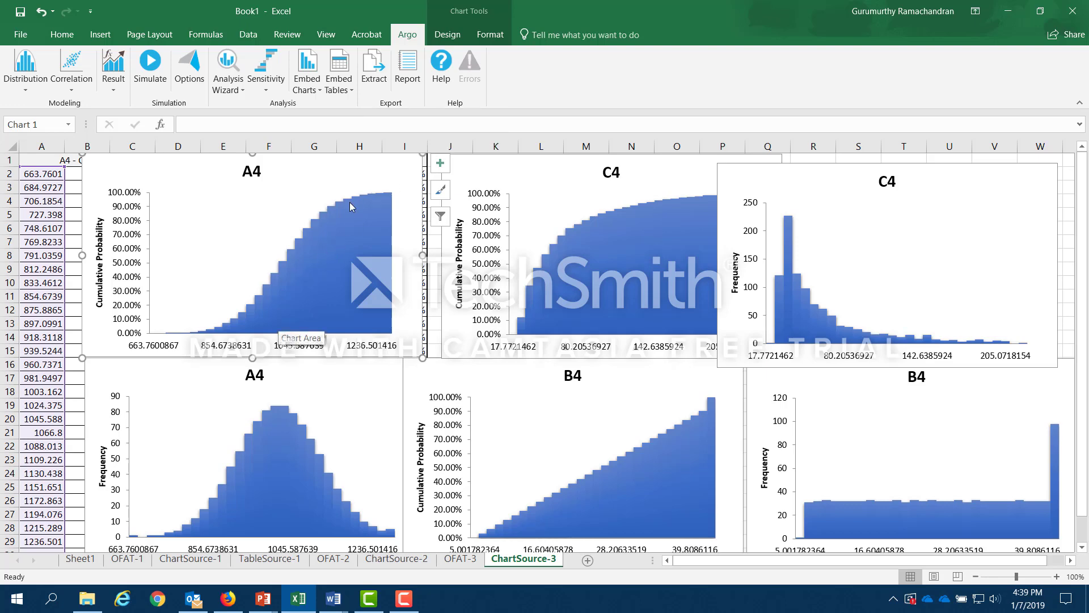
- Delete the A4 and C4 cumulative probability charts from the ChartSource-3 sheet
{"action": "left_click", "coordinate": [356, 233]}
{"action": "left_click", "coordinate": [337, 194]}
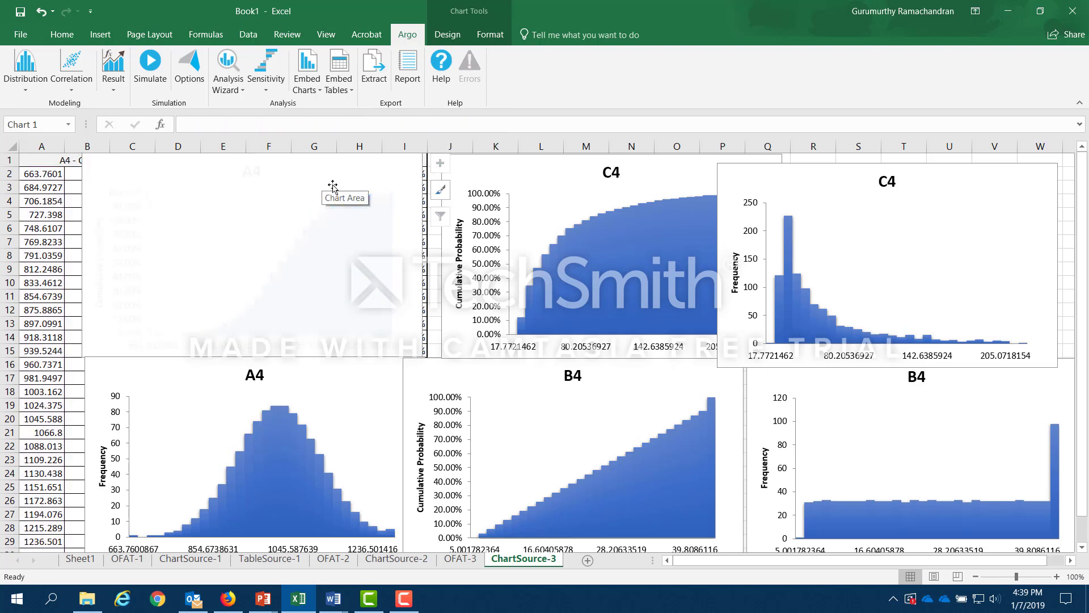
{"action": "key", "text": "Delete"}
{"action": "left_click", "coordinate": [528, 207]}
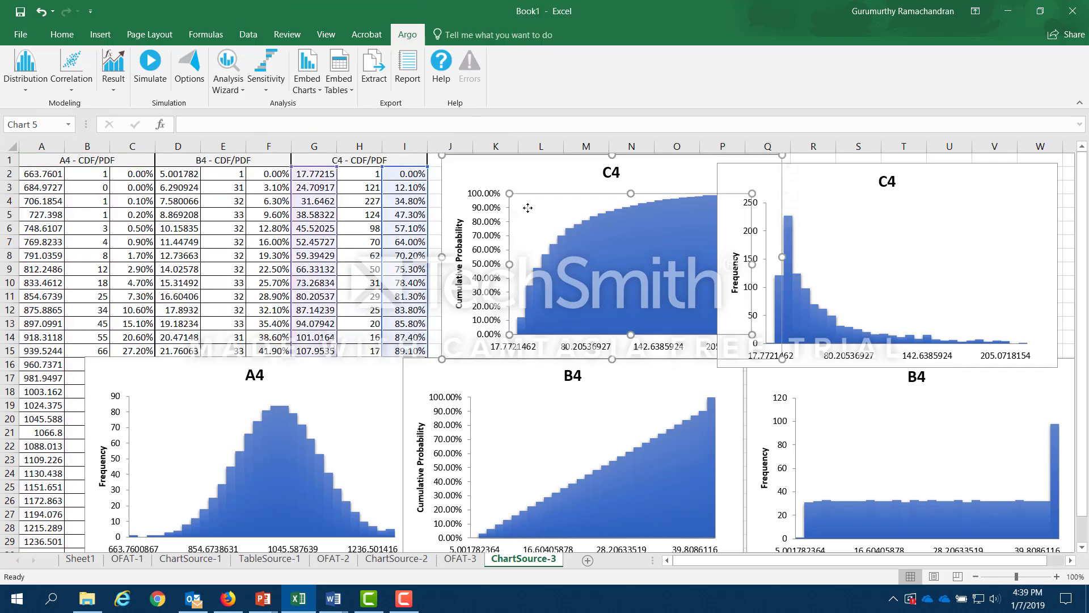
{"action": "left_click", "coordinate": [672, 178]}
{"action": "key", "text": "Delete"}
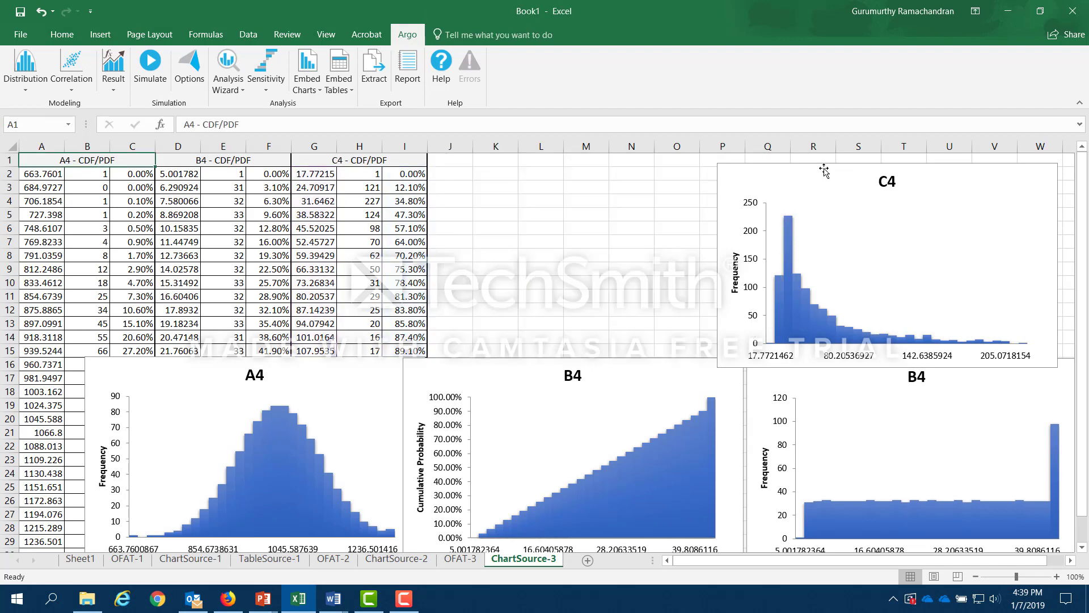
- Delete the C4 frequency chart, both B4 charts and the A4 frequency chart, and return to Sheet1
{"action": "left_click", "coordinate": [817, 181]}
{"action": "key", "text": "Delete"}
{"action": "left_click", "coordinate": [816, 391]}
{"action": "key", "text": "Delete"}
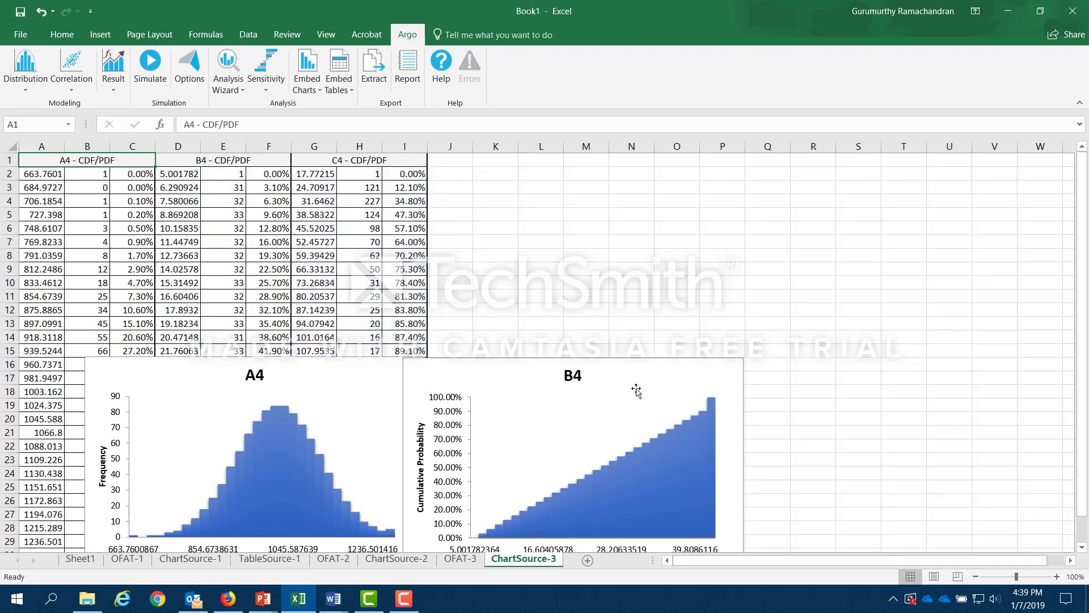
{"action": "left_click", "coordinate": [636, 389]}
{"action": "key", "text": "Delete"}
{"action": "left_click", "coordinate": [356, 394]}
{"action": "key", "text": "Delete"}
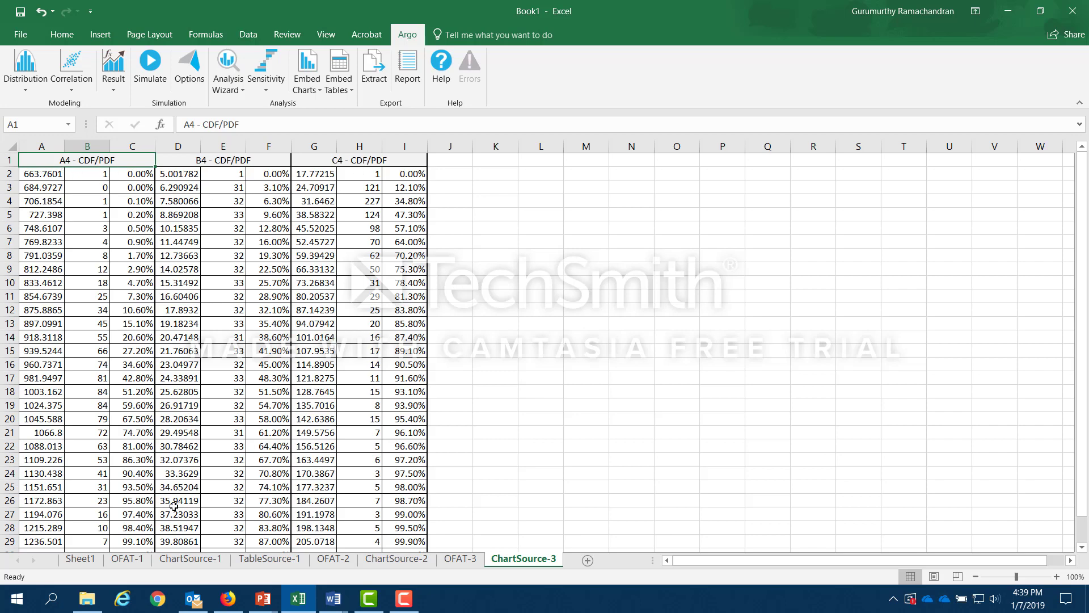
{"action": "left_click", "coordinate": [100, 560]}
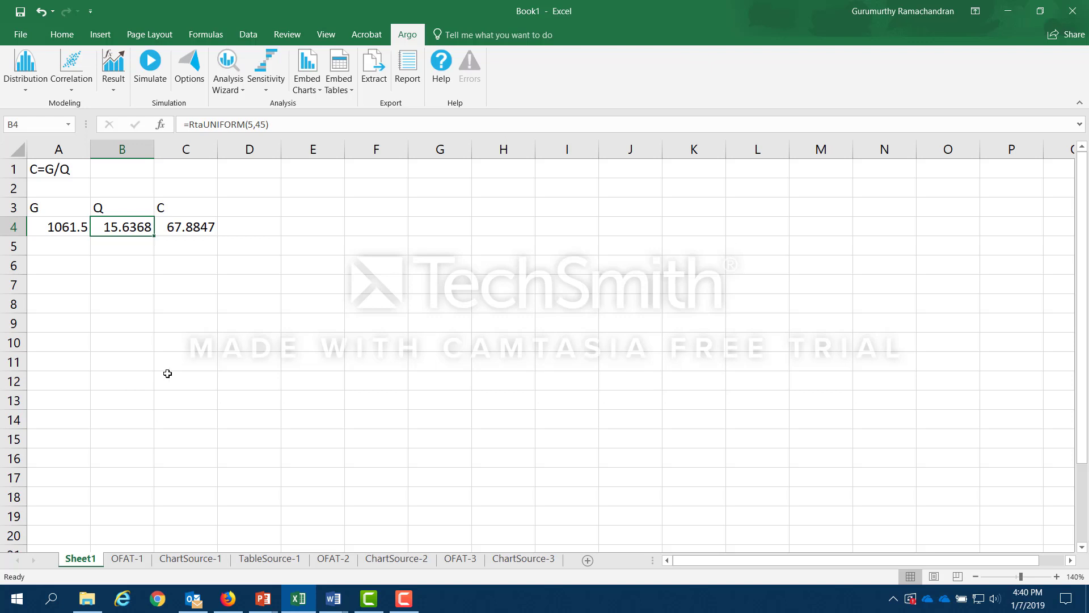
- Enter =op(C4) as an array formula in cell F4
{"action": "left_click", "coordinate": [374, 231]}
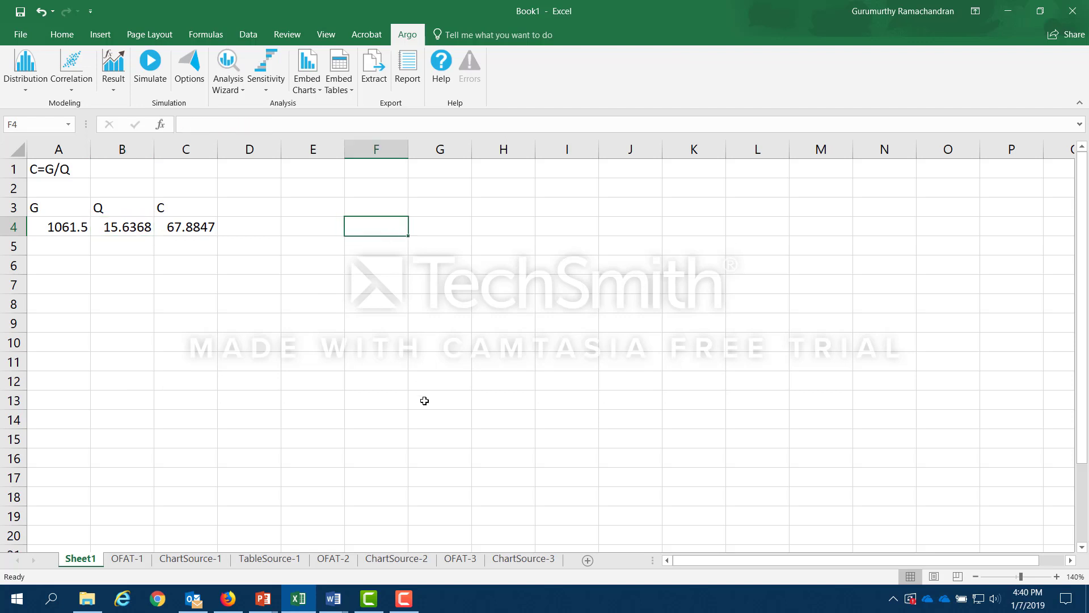
{"action": "left_click", "coordinate": [207, 127]}
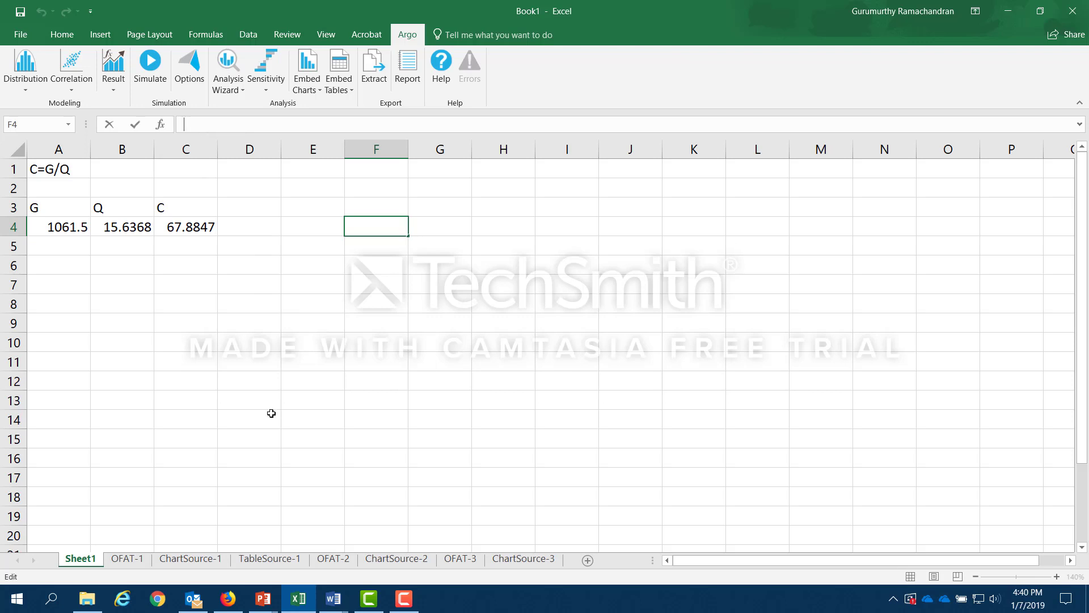
{"action": "type", "text": "=op("}
{"action": "left_click", "coordinate": [194, 227]}
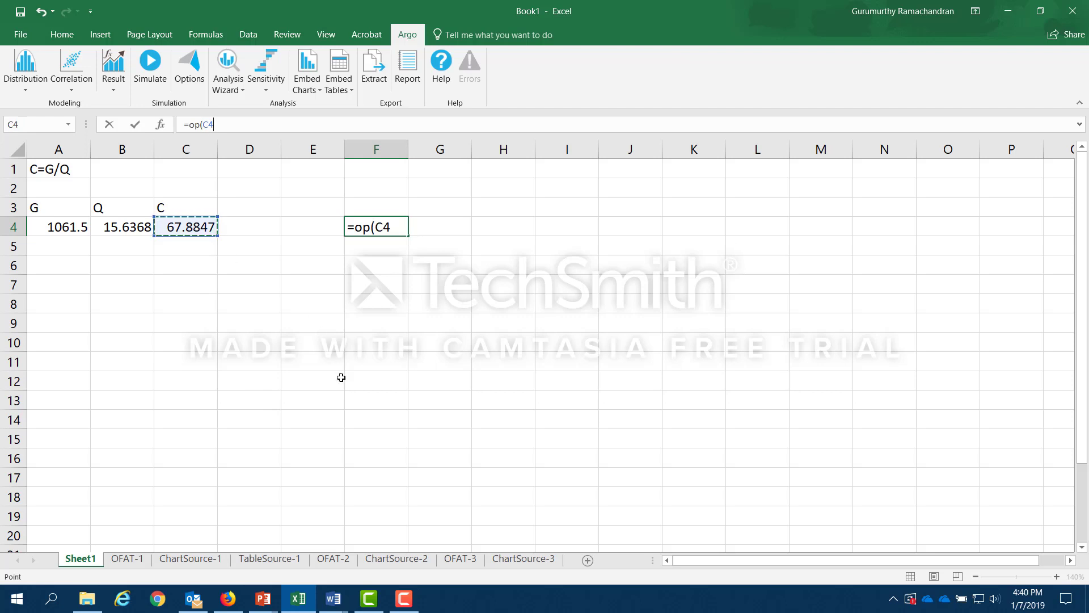
{"action": "type", "text": ")"}
{"action": "key", "text": "ctrl+shift+Return"}
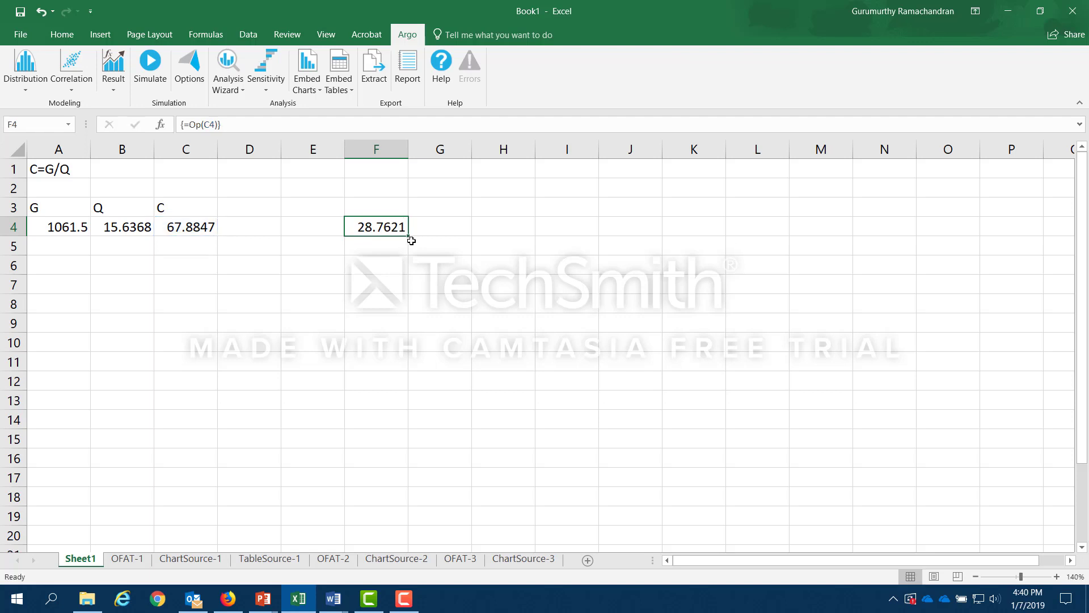
- Try filling the F4 array formula down to F15, and clear the range F4:F17
{"action": "left_click_drag", "start_coordinate": [408, 236], "coordinate": [410, 448]}
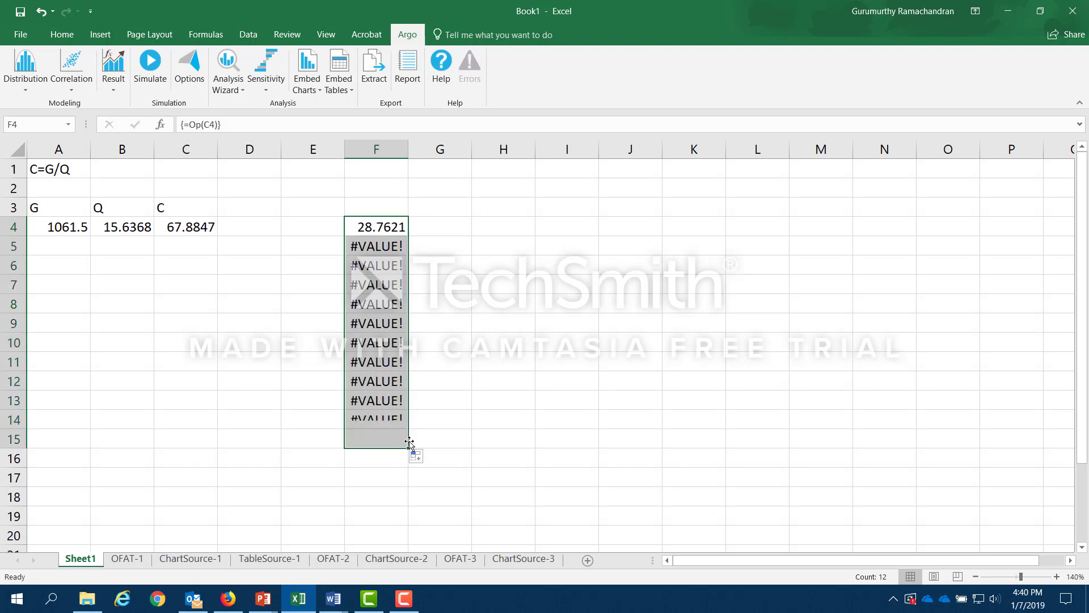
{"action": "left_click", "coordinate": [377, 265]}
{"action": "left_click_drag", "start_coordinate": [375, 227], "coordinate": [374, 482]}
{"action": "key", "text": "Delete"}
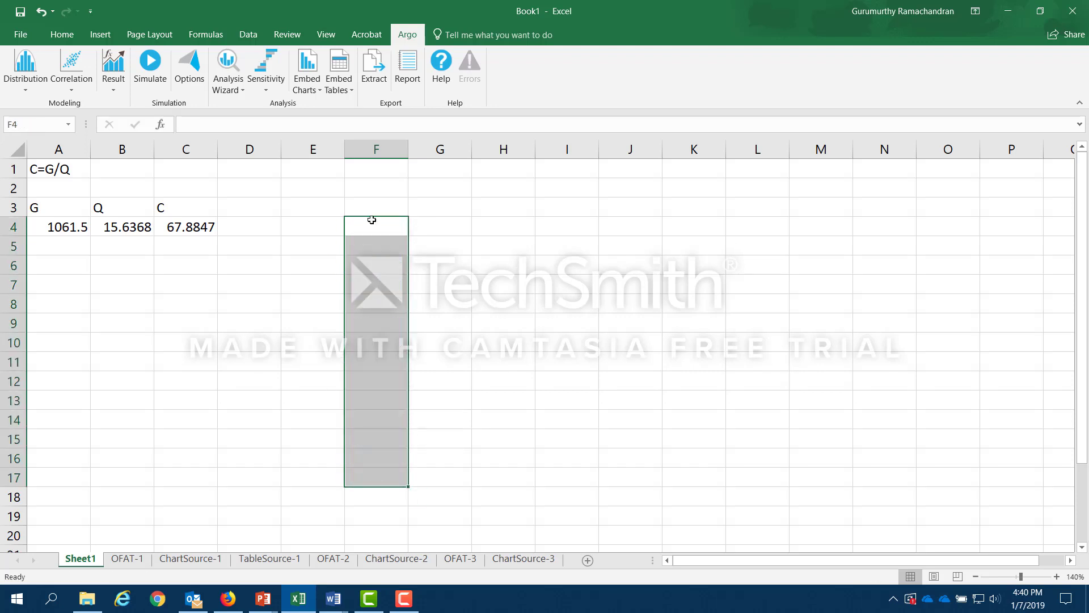
- Enter =op(C4) as a single array formula across the range F4:F20
{"action": "left_click", "coordinate": [463, 281]}
{"action": "left_click_drag", "start_coordinate": [385, 227], "coordinate": [369, 536]}
{"action": "left_click", "coordinate": [251, 128]}
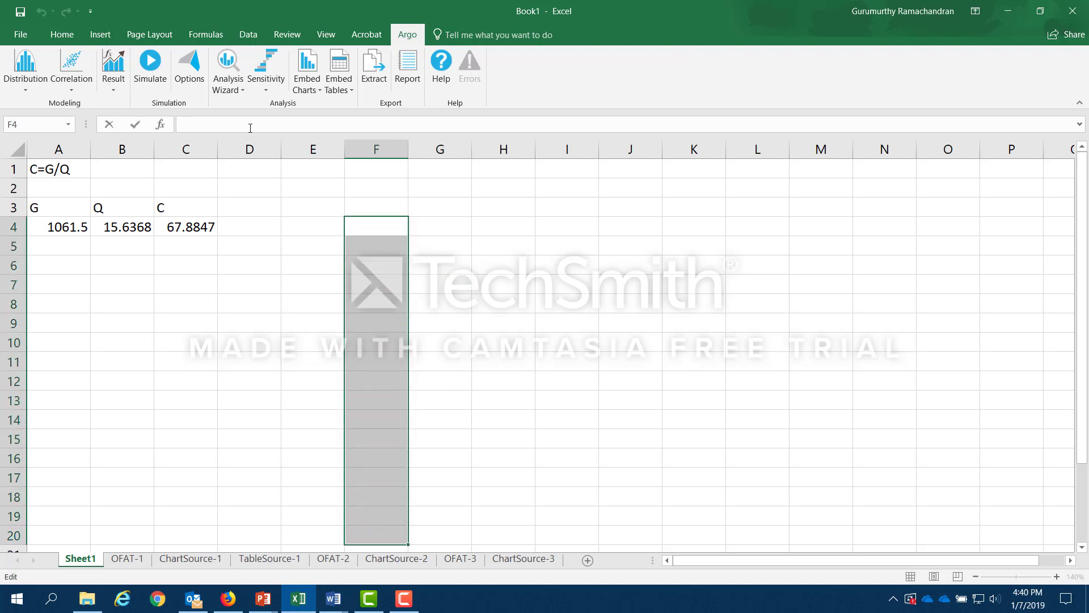
{"action": "type", "text": "=op("}
{"action": "left_click", "coordinate": [196, 227]}
{"action": "type", "text": ")"}
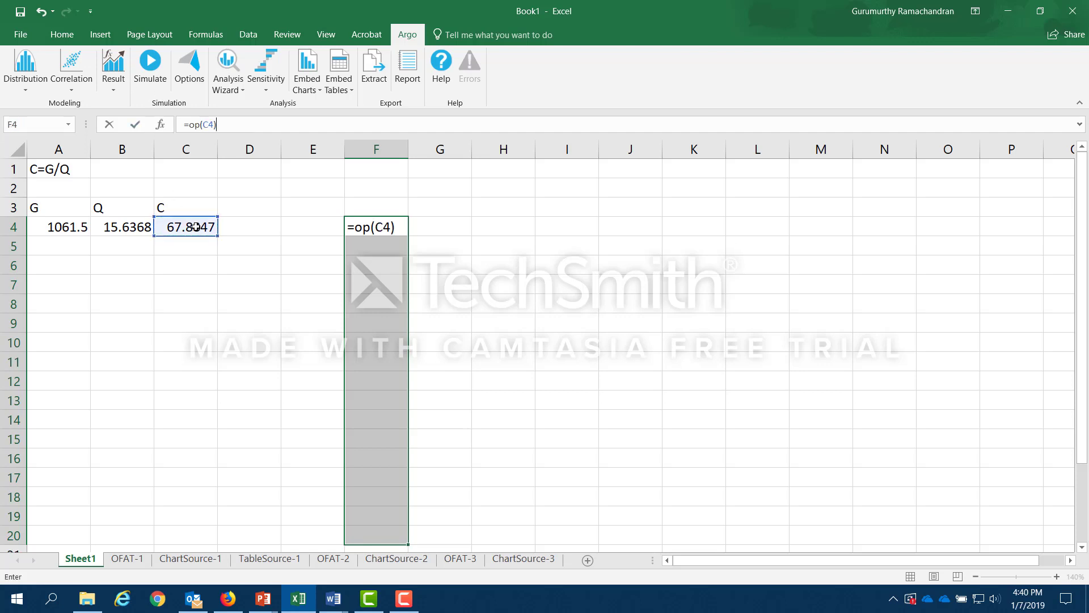
{"action": "key", "text": "ctrl+shift+Return"}
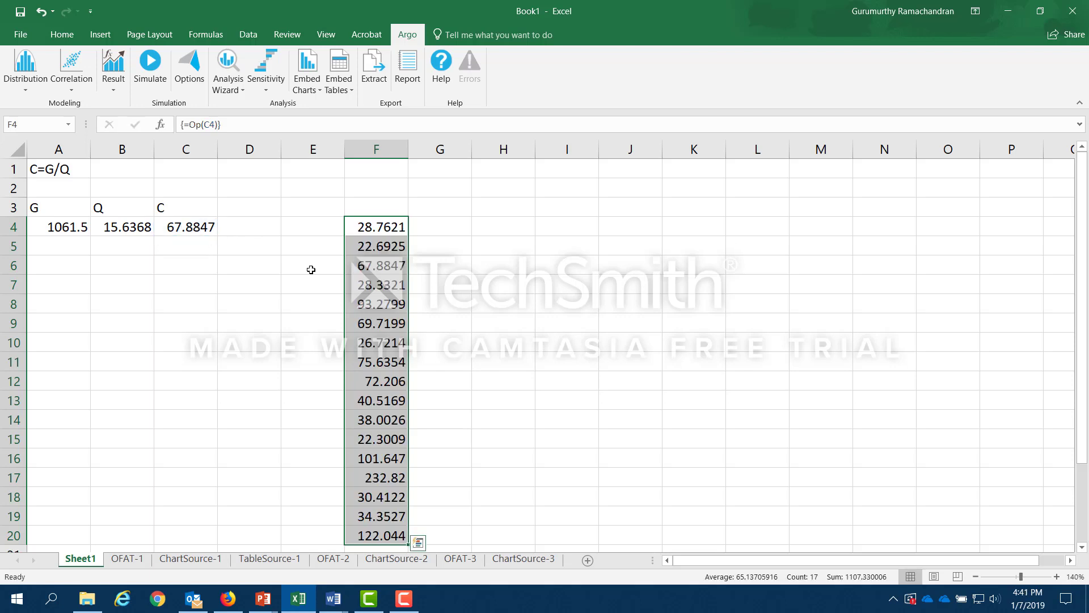
- Examine the individual simulation values of C listed in F4:F20
{"action": "scroll", "coordinate": [378, 253], "scroll_direction": "down", "scroll_amount": 3}
{"action": "scroll", "coordinate": [377, 252], "scroll_direction": "up", "scroll_amount": 3}
{"action": "scroll", "coordinate": [392, 245], "scroll_direction": "down", "scroll_amount": 1}
{"action": "scroll", "coordinate": [392, 235], "scroll_direction": "up", "scroll_amount": 1}
{"action": "scroll", "coordinate": [411, 295], "scroll_direction": "down", "scroll_amount": 2}
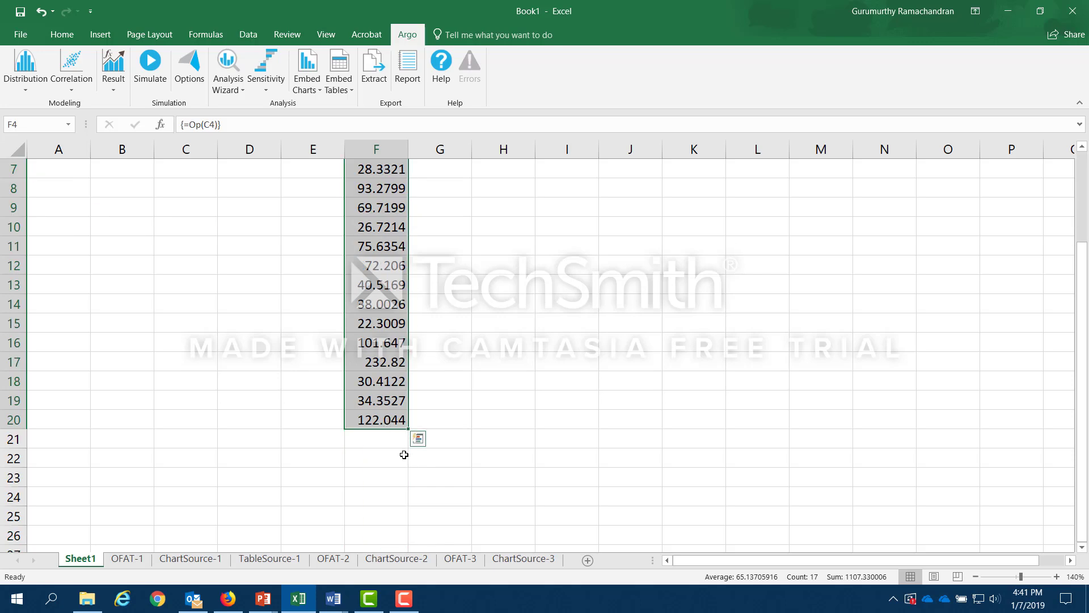
{"action": "scroll", "coordinate": [403, 460], "scroll_direction": "down", "scroll_amount": 2}
{"action": "scroll", "coordinate": [403, 462], "scroll_direction": "up", "scroll_amount": 4}
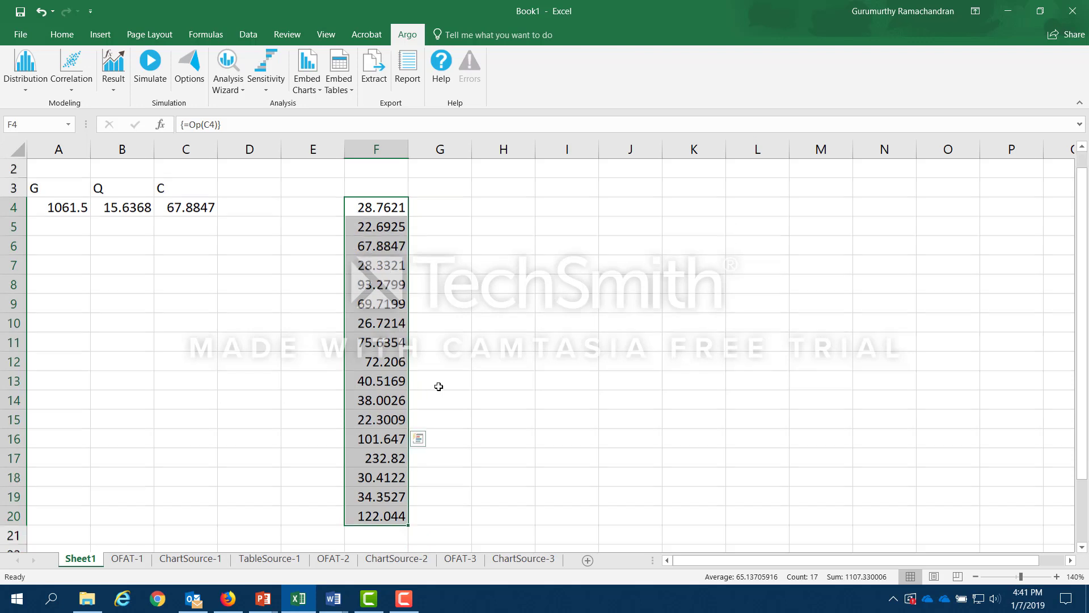
{"action": "scroll", "coordinate": [437, 384], "scroll_direction": "down", "scroll_amount": 2}
{"action": "scroll", "coordinate": [437, 384], "scroll_direction": "up", "scroll_amount": 2}
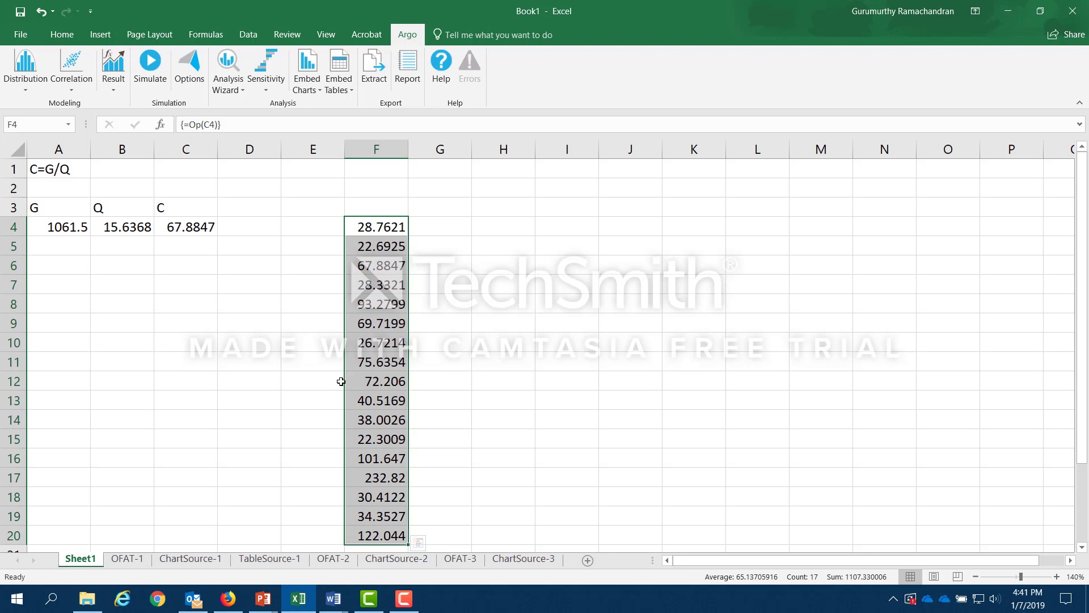
{"action": "scroll", "coordinate": [487, 323], "scroll_direction": "down", "scroll_amount": 2}
{"action": "scroll", "coordinate": [480, 322], "scroll_direction": "up", "scroll_amount": 2}
{"action": "scroll", "coordinate": [392, 248], "scroll_direction": "down", "scroll_amount": 1}
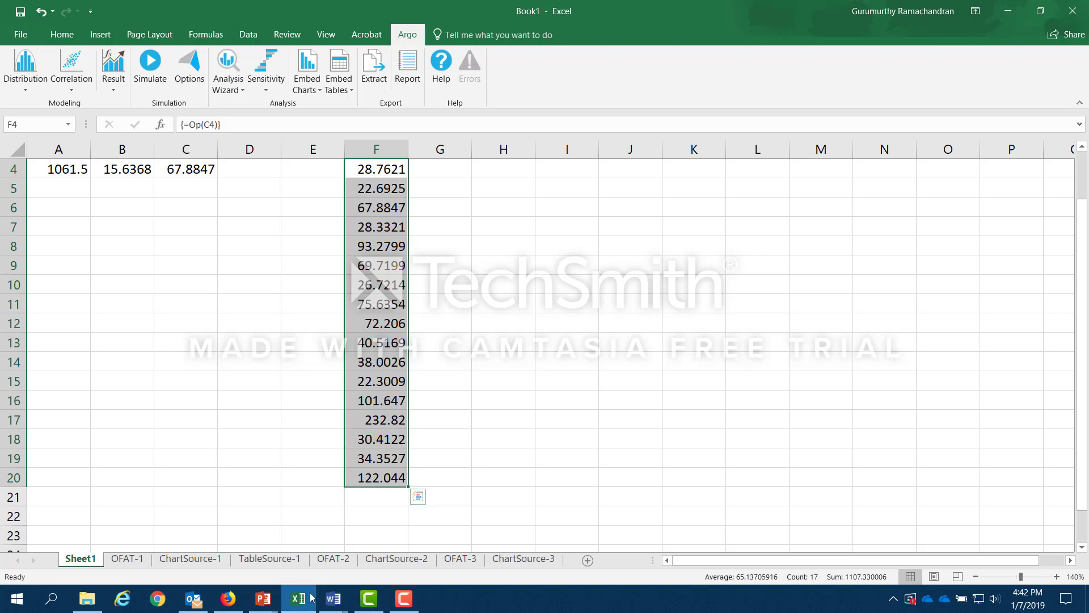
{"action": "left_click", "coordinate": [369, 600]}
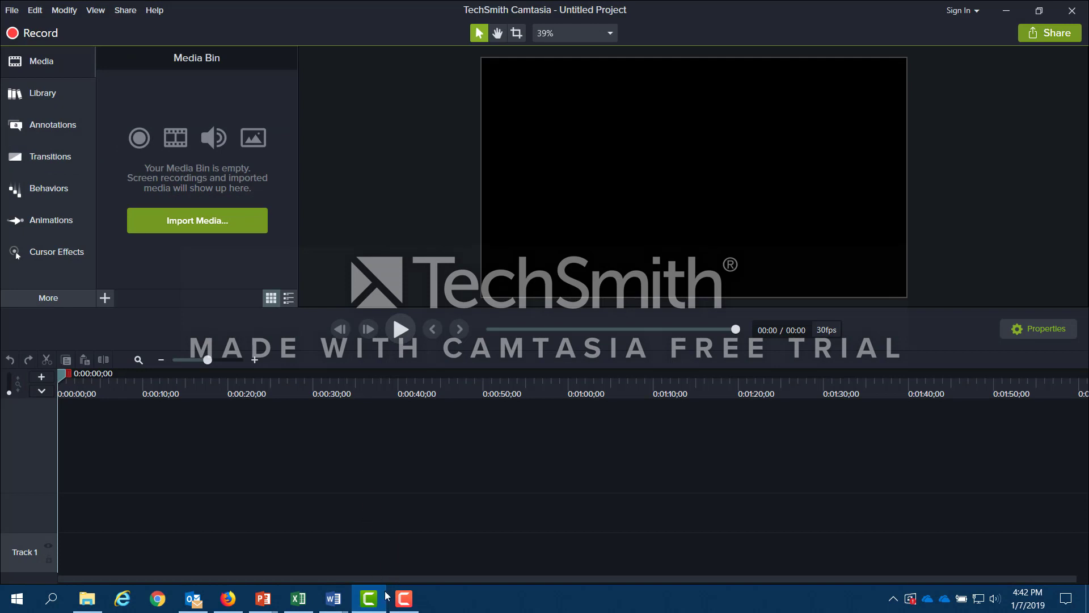
{"action": "left_click", "coordinate": [404, 599]}
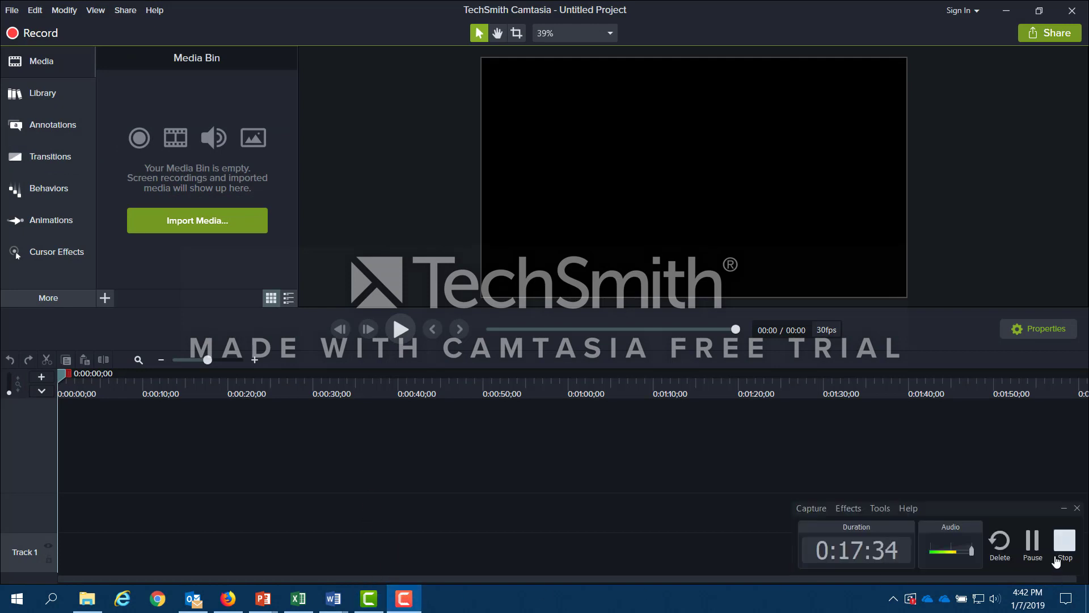